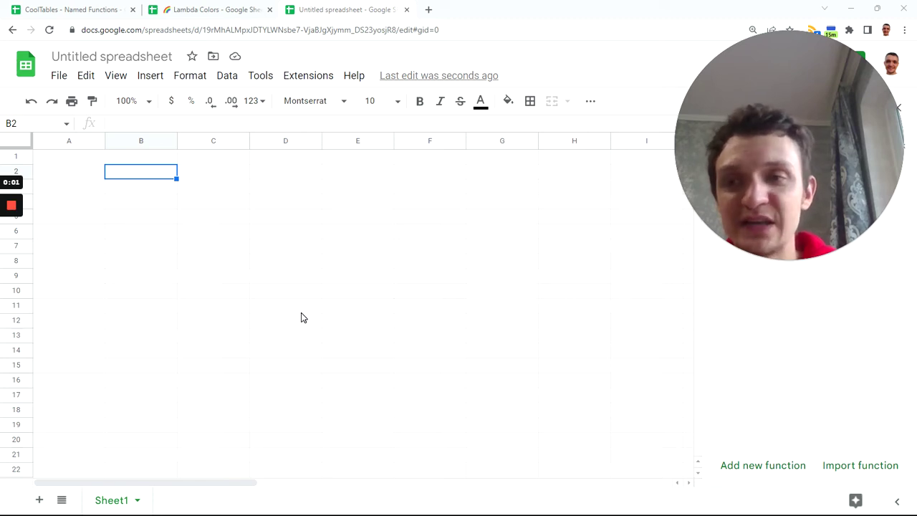
Step: Import the COLORS named function from the Lambda Colors spreadsheet through the Named functions sidebar
left_click(227, 80)
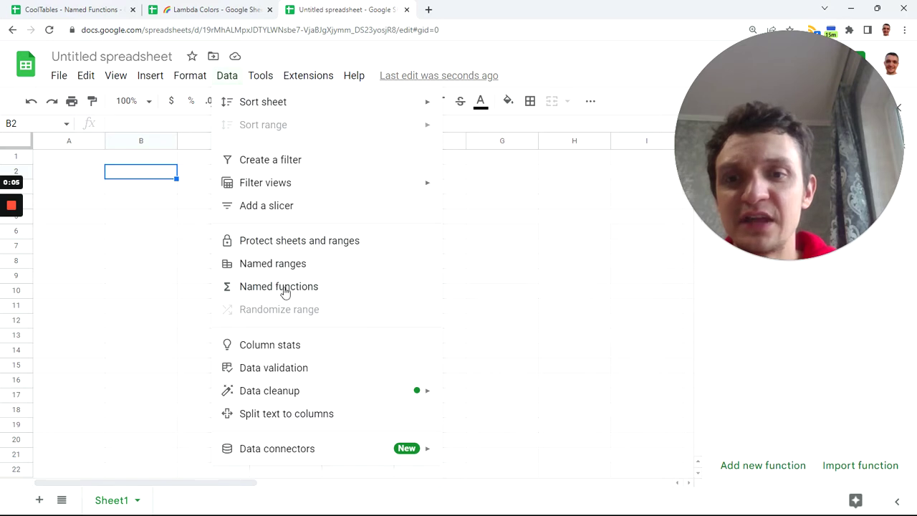
key("Right")
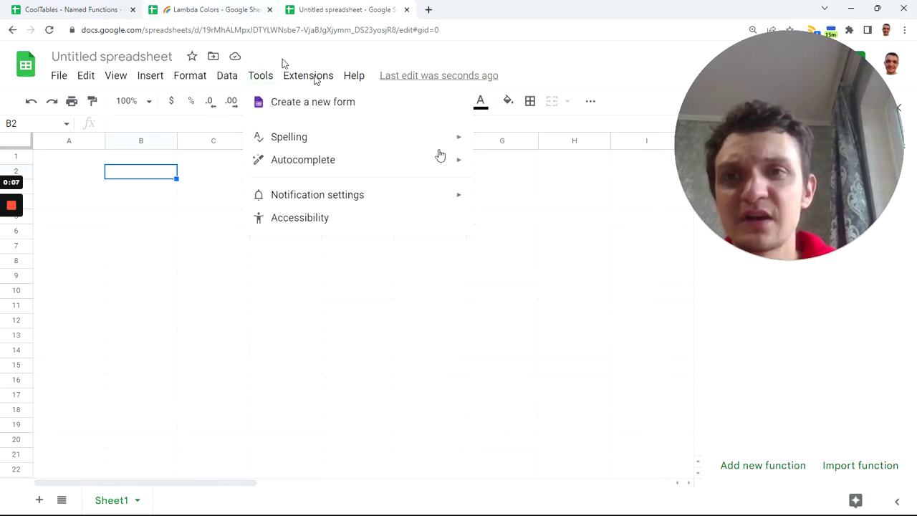
left_click(855, 468)
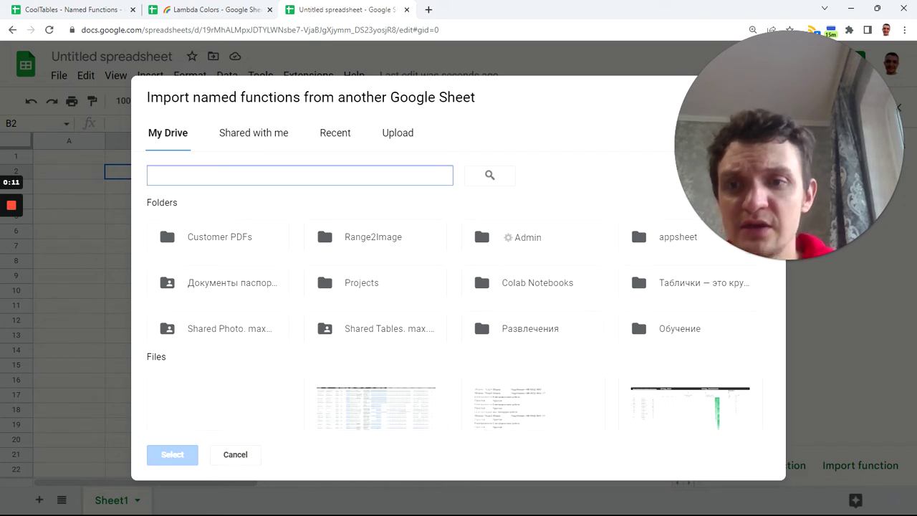
type("co")
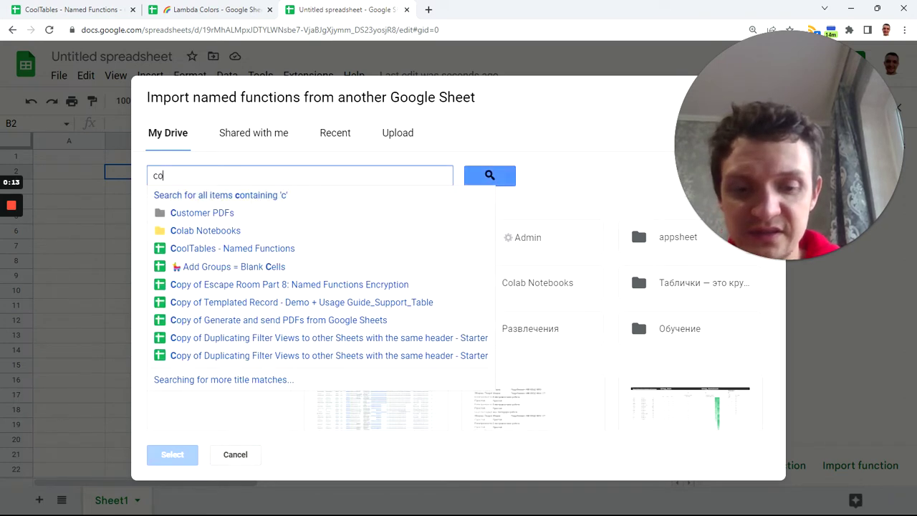
type("lor")
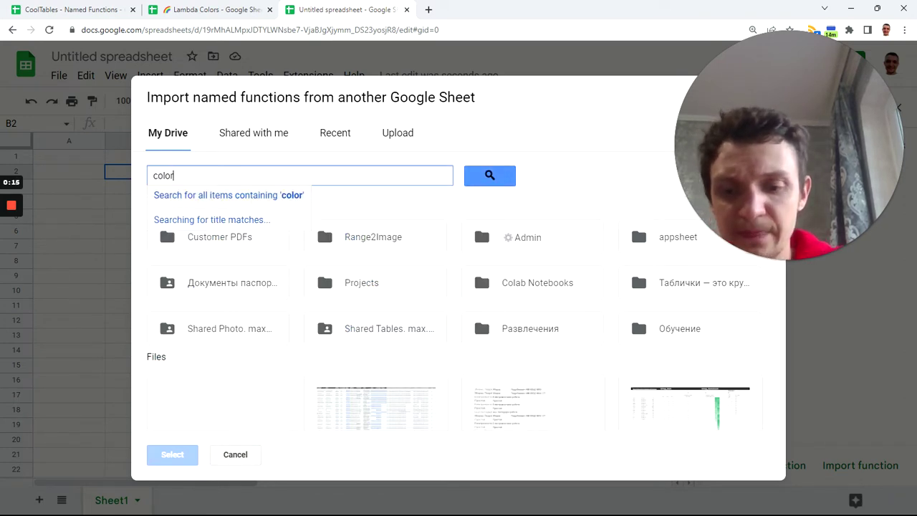
type("s")
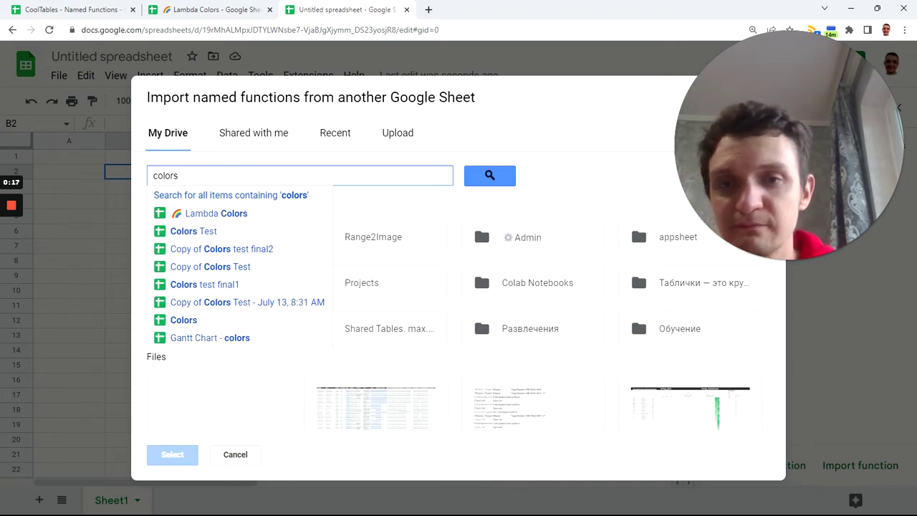
key("ctrl+a")
key("BackSpace")
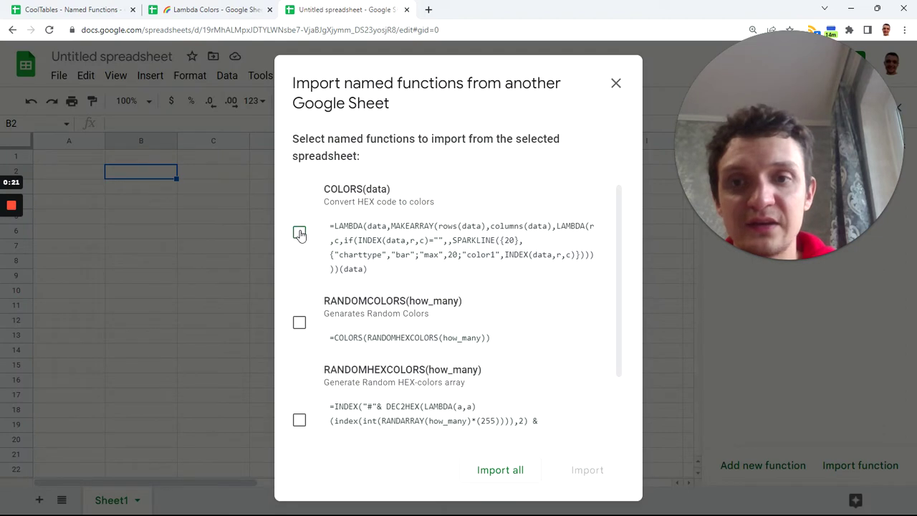
left_click(300, 234)
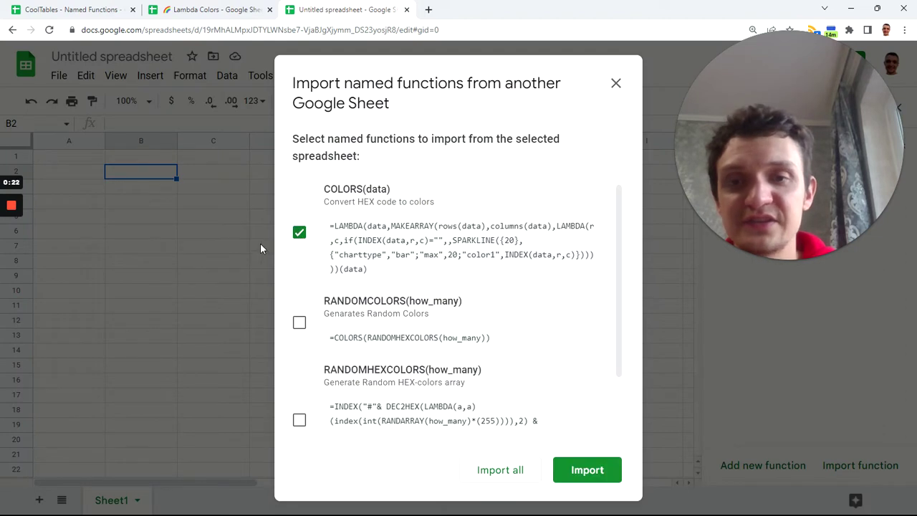
left_click(588, 470)
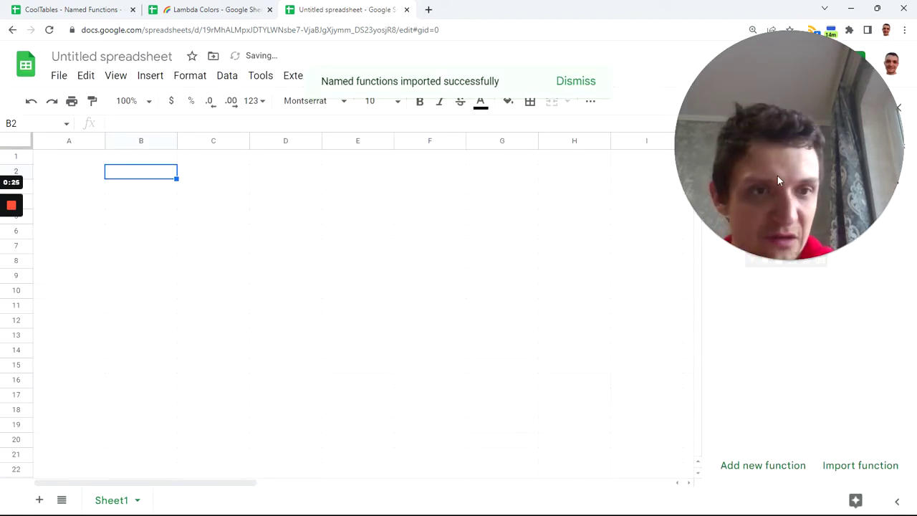
Step: Paste the five copied hex colour codes into B2:C6, filling both columns
left_click_drag(777, 179, 777, 372)
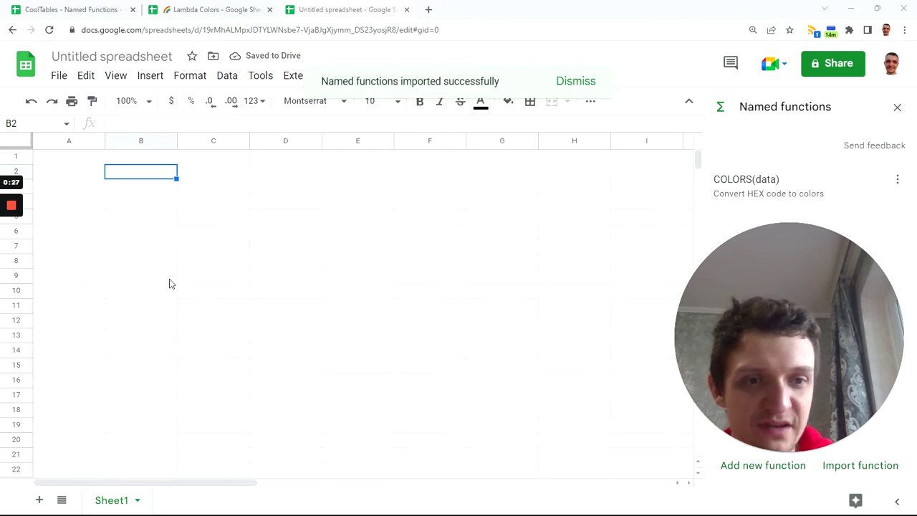
left_click(145, 177)
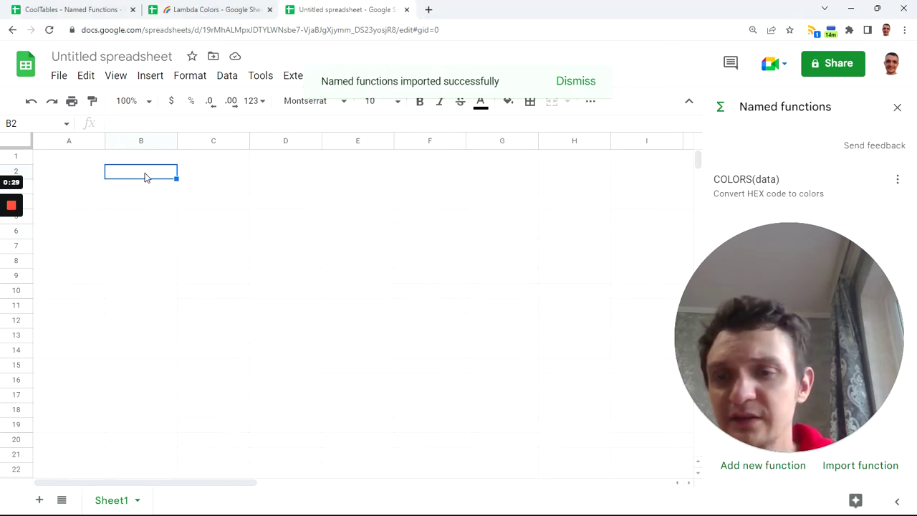
type("#CD5C5C\t#CD5C5C #F08080\t#F08080 #FA8072\t#FA8072 #E9967A\t#E9967A #FFA07A\t#FFA07A")
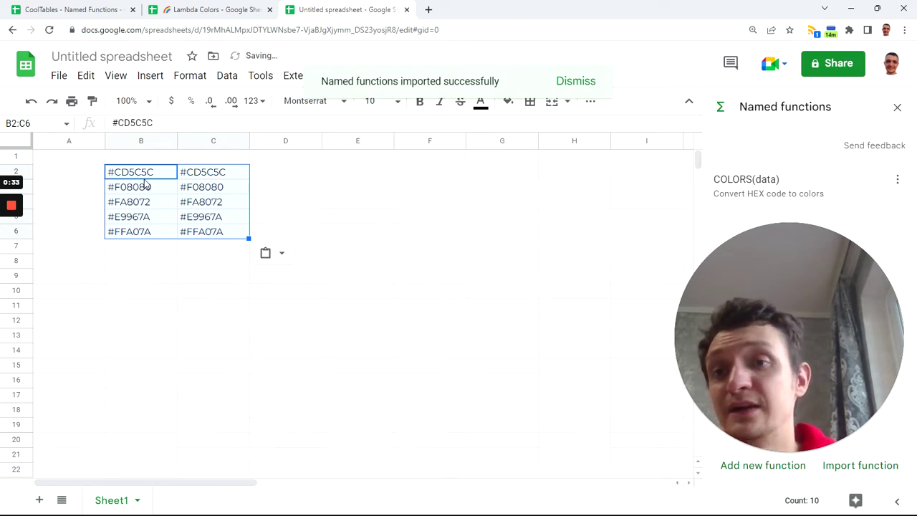
left_click(144, 180)
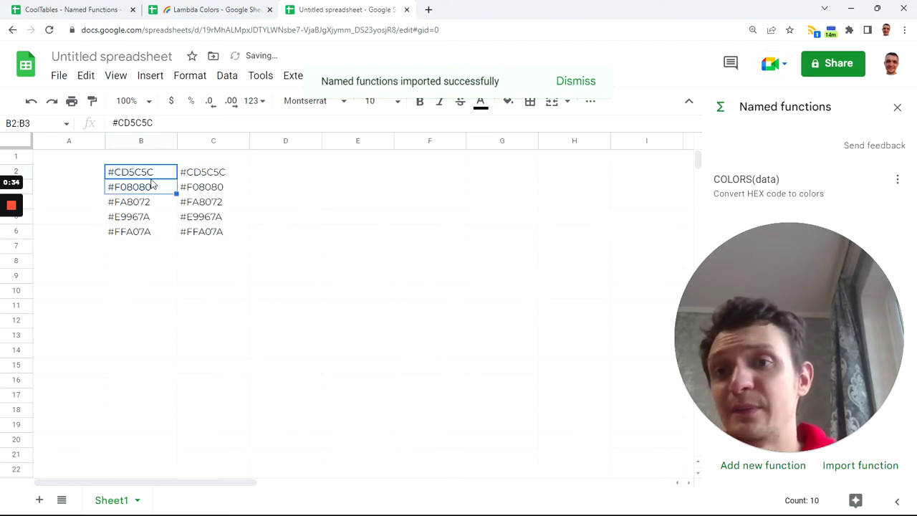
left_click(350, 181)
left_click(149, 179)
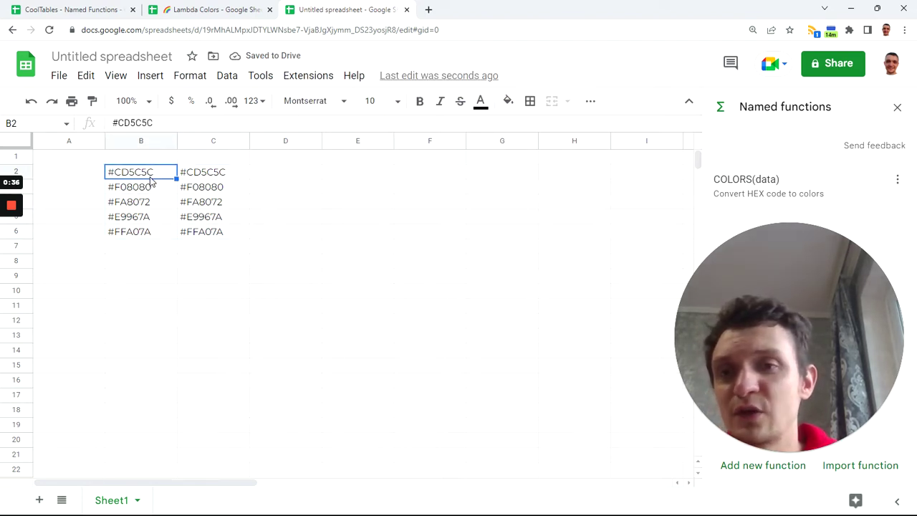
left_click(347, 182)
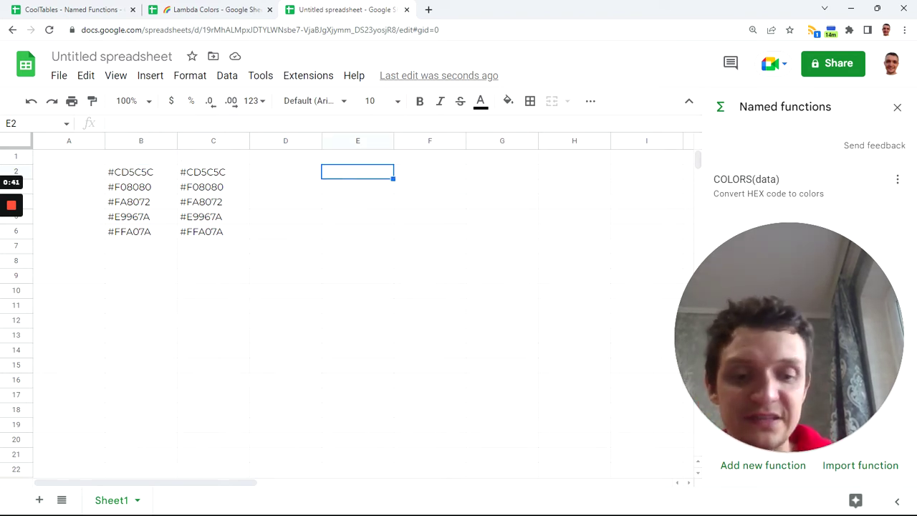
Step: Enter =COLORS(B2:C6) in E2 to draw a colour bar for each hex code
type("=co")
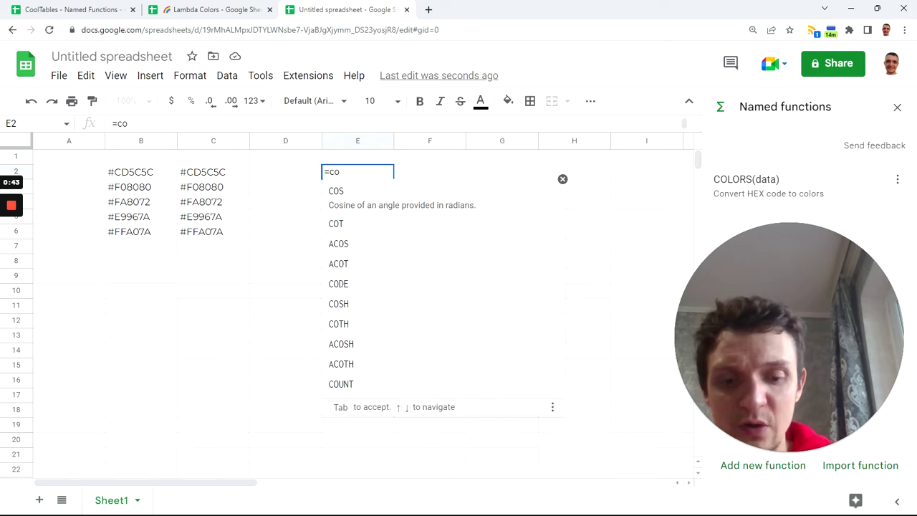
type("lo")
left_click(360, 196)
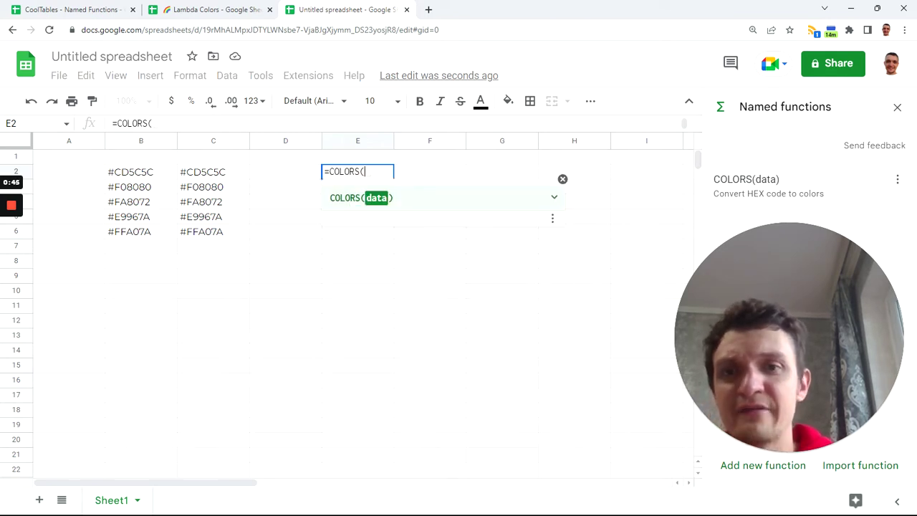
left_click_drag(138, 174, 226, 235)
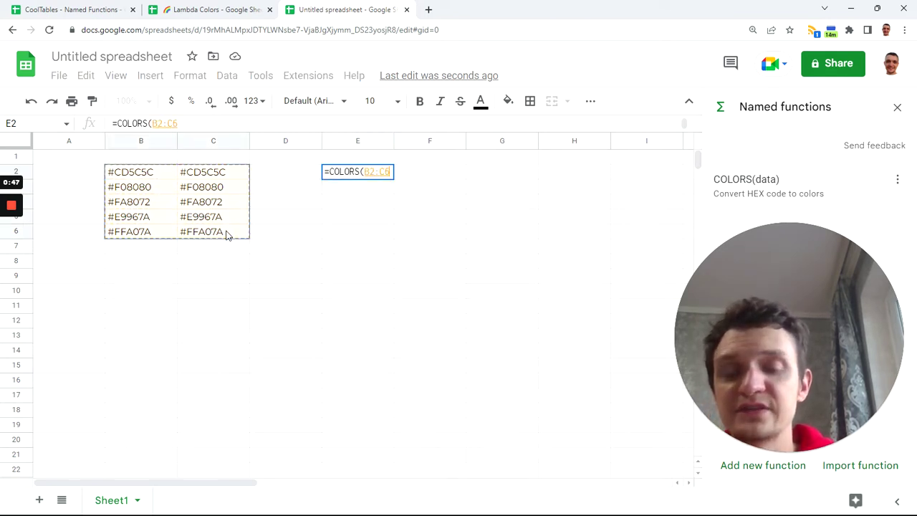
key("Return")
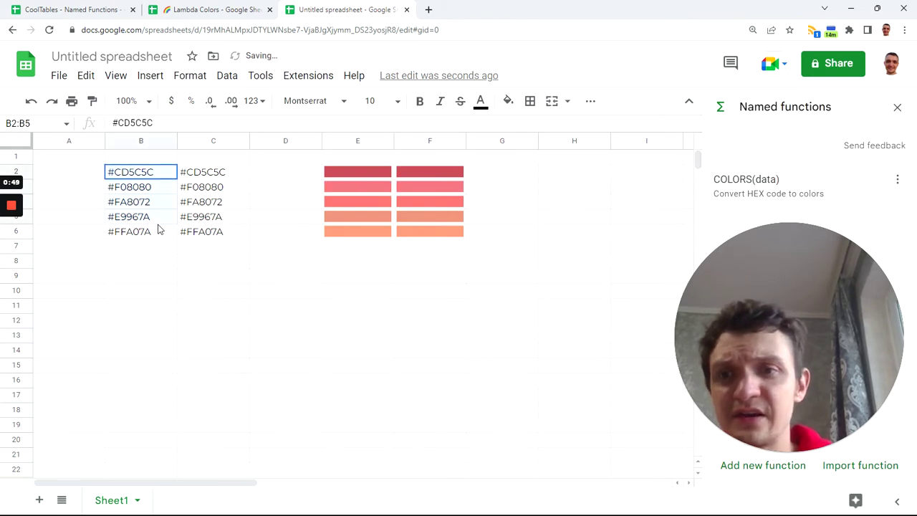
left_click_drag(159, 177, 158, 233)
left_click_drag(215, 174, 219, 237)
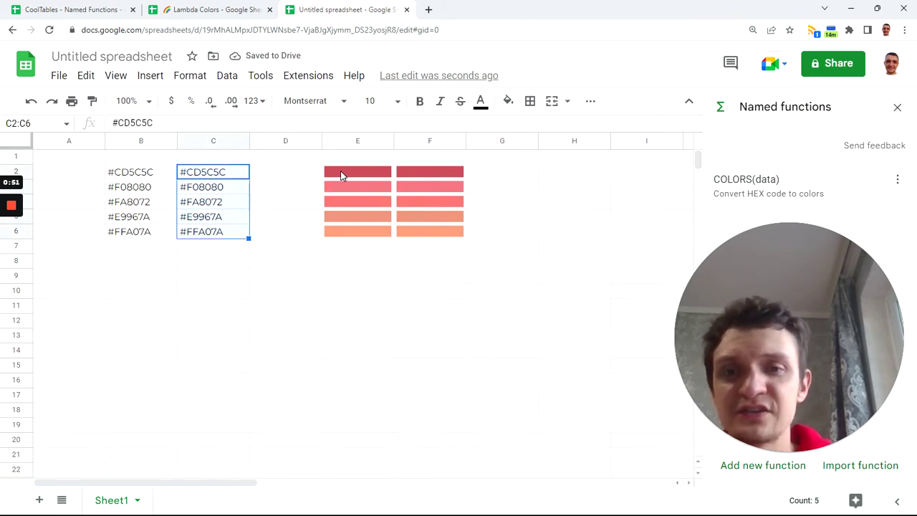
left_click(342, 176)
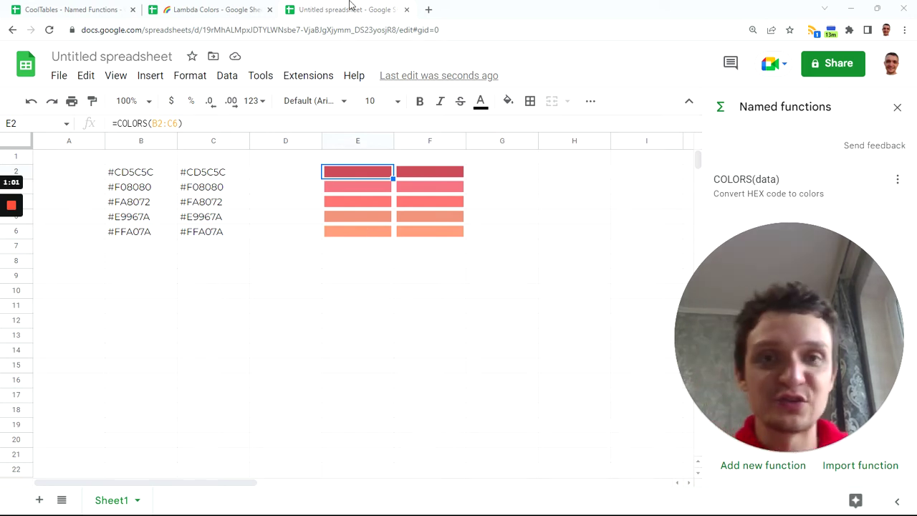
Step: Search Google in a new tab for hex palette generators
left_click(428, 10)
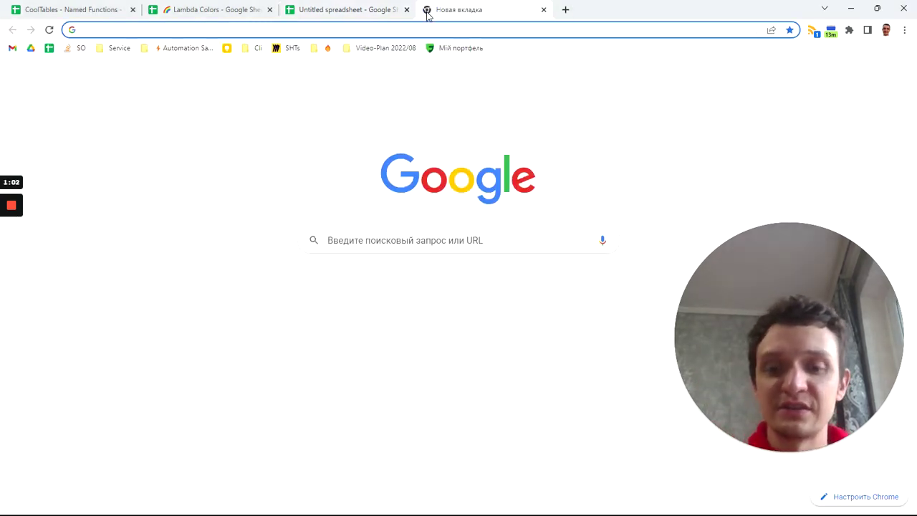
type("h")
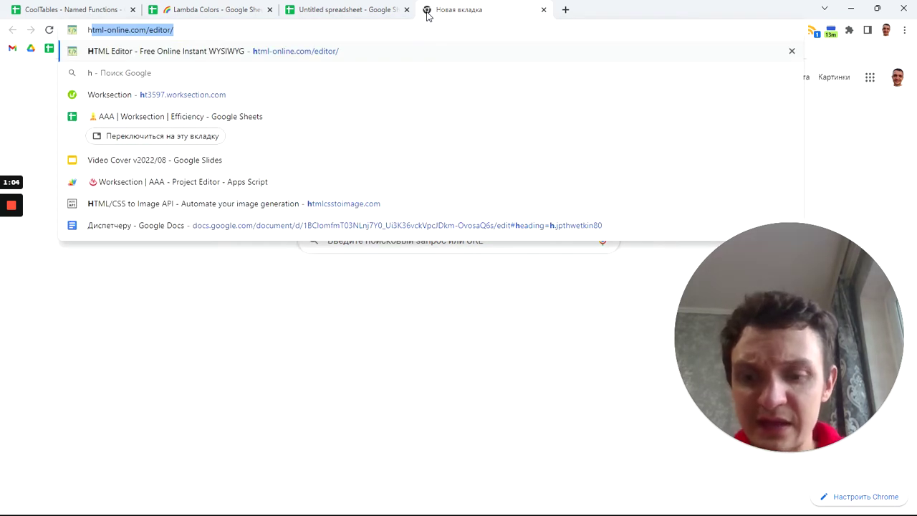
type("ex p")
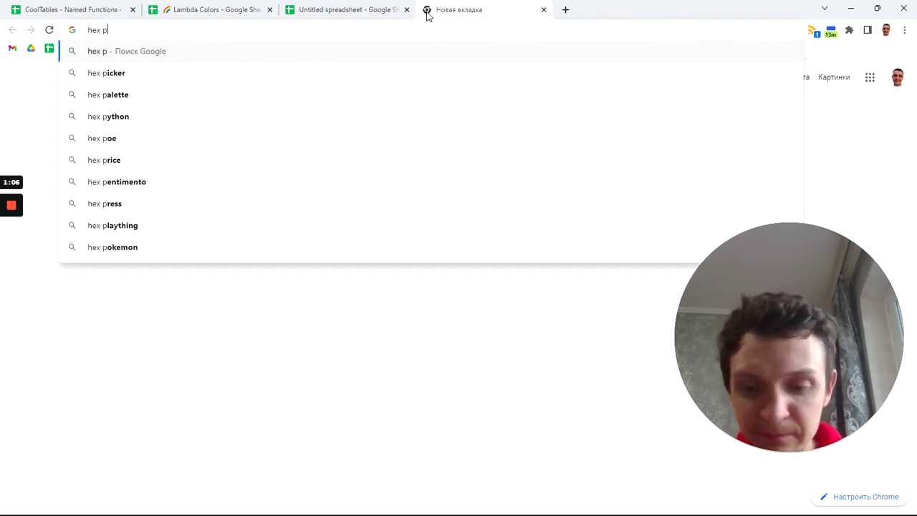
type("allet")
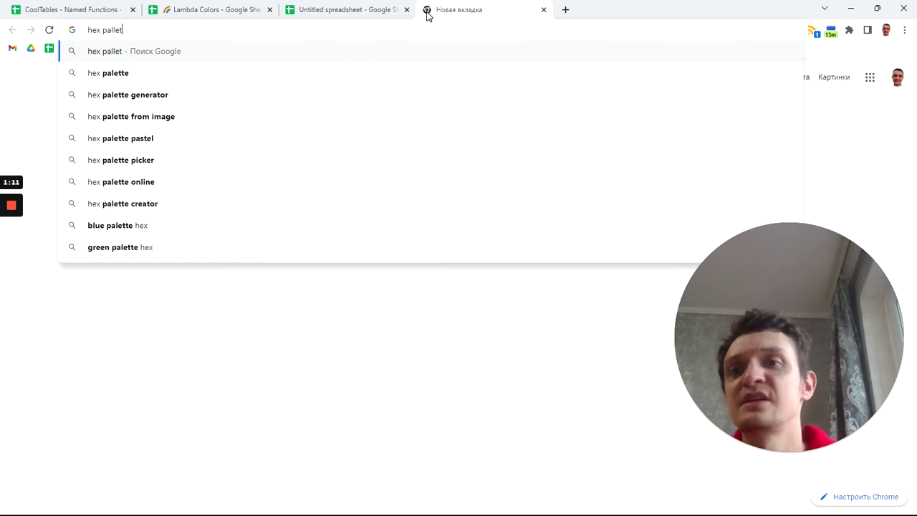
left_click(155, 97)
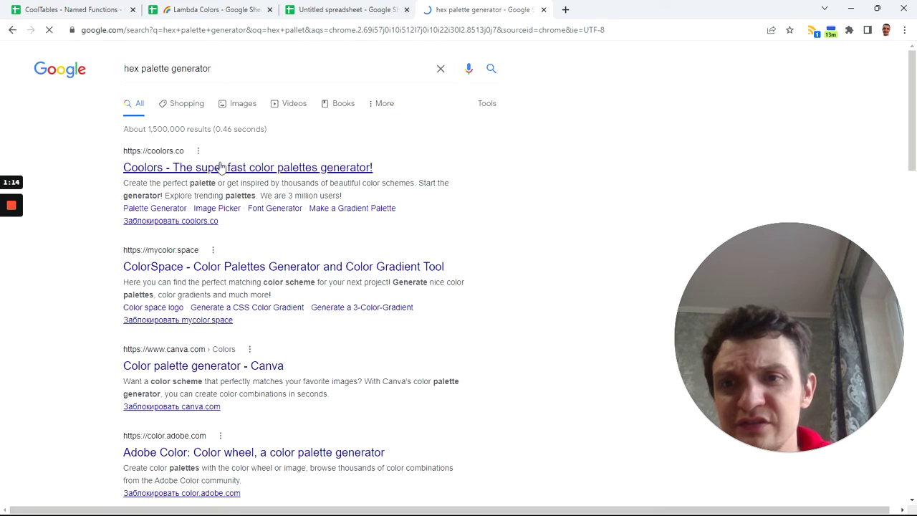
Step: Open the Coolors, ColorSpace, Canva and Adobe Color results in separate tabs
middle_click(223, 170)
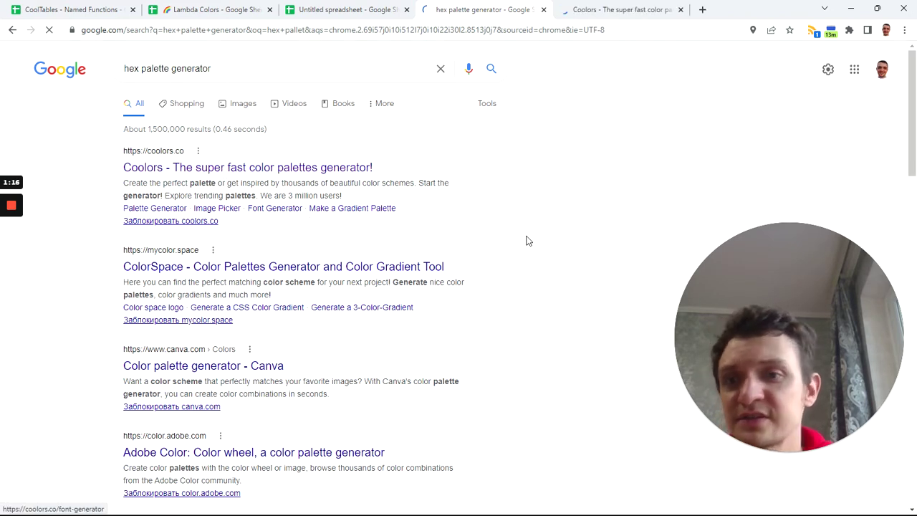
left_click(602, 15)
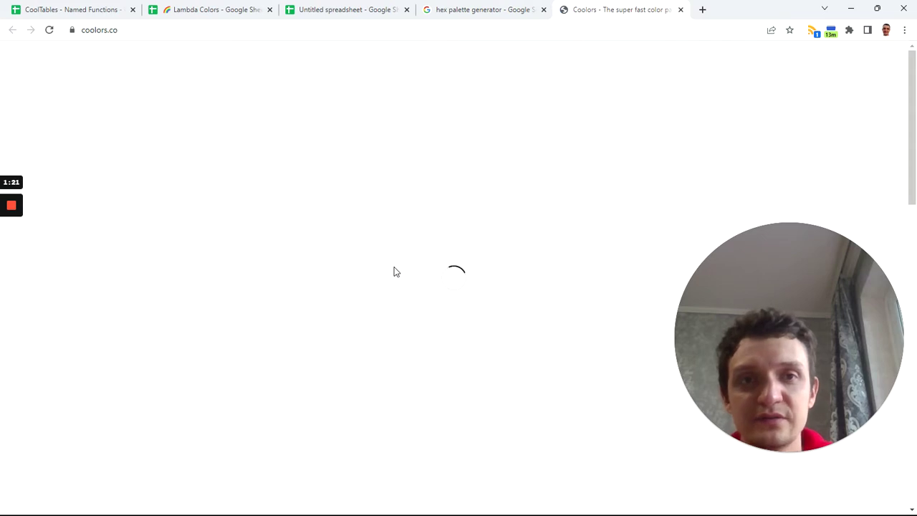
left_click(467, 15)
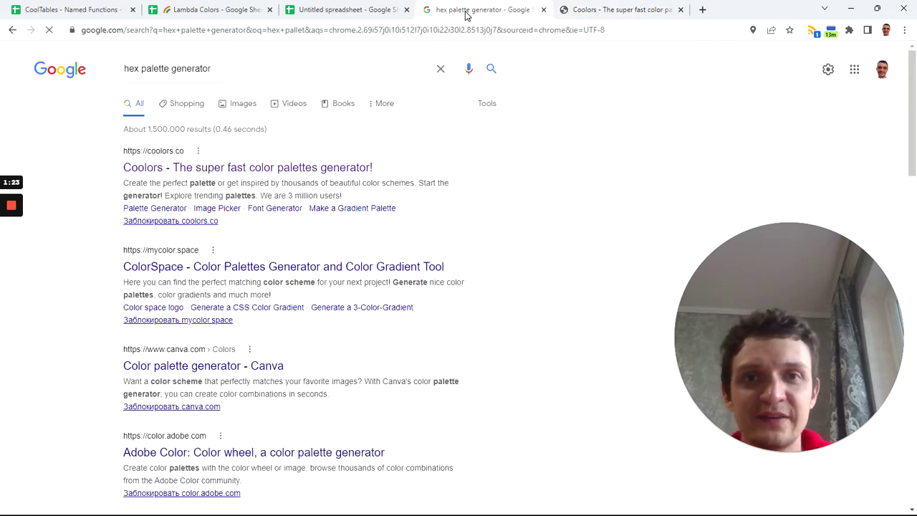
middle_click(191, 268)
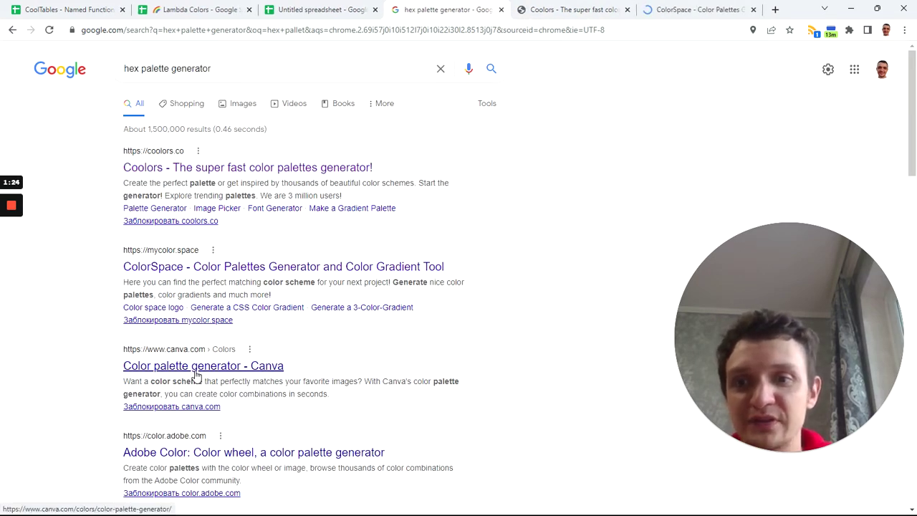
middle_click(195, 369)
middle_click(193, 455)
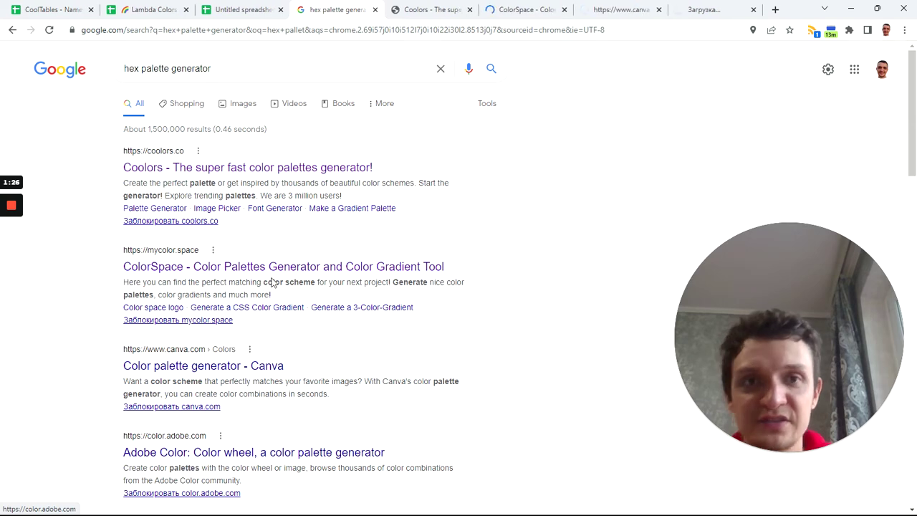
left_click(407, 14)
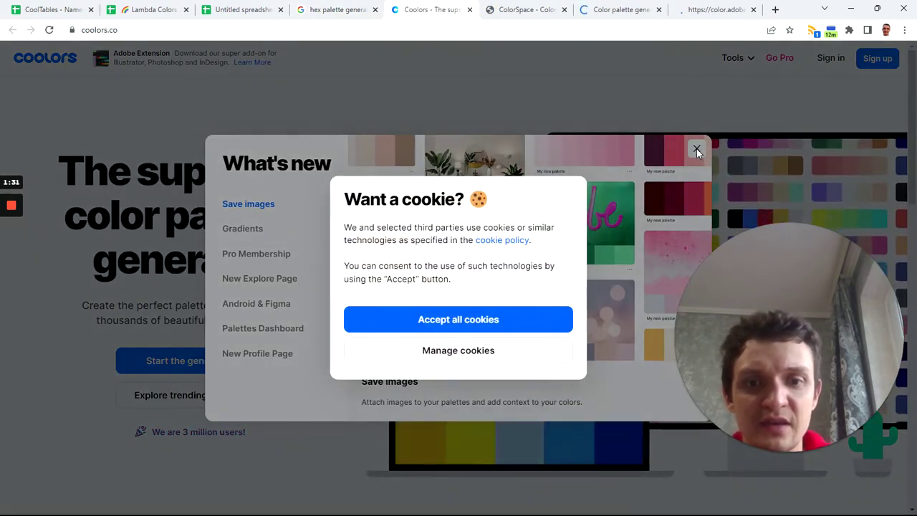
Step: Accept cookies, dismiss the What's new notice and start the Coolors palette generator
left_click(485, 321)
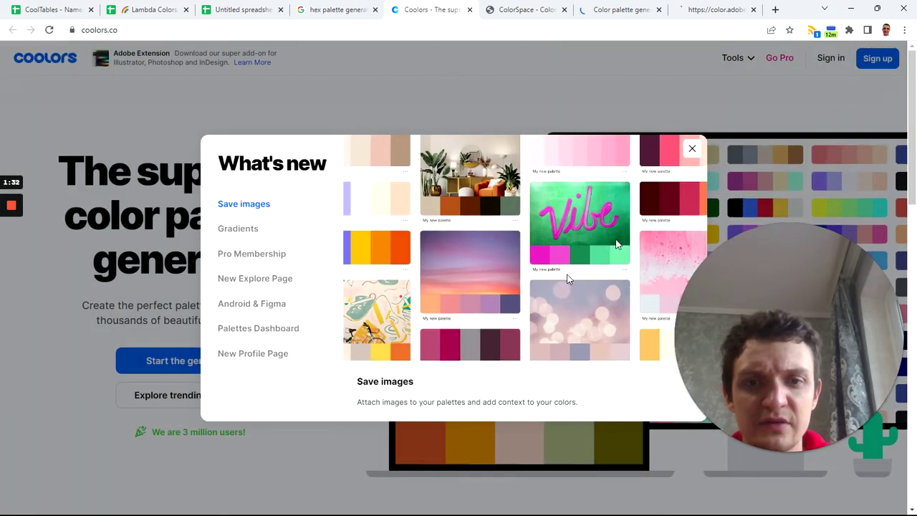
left_click(693, 148)
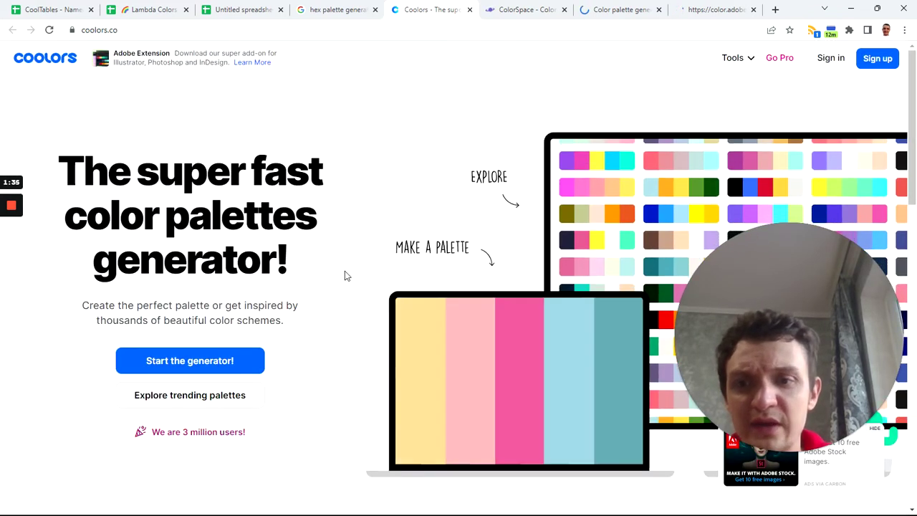
left_click(191, 361)
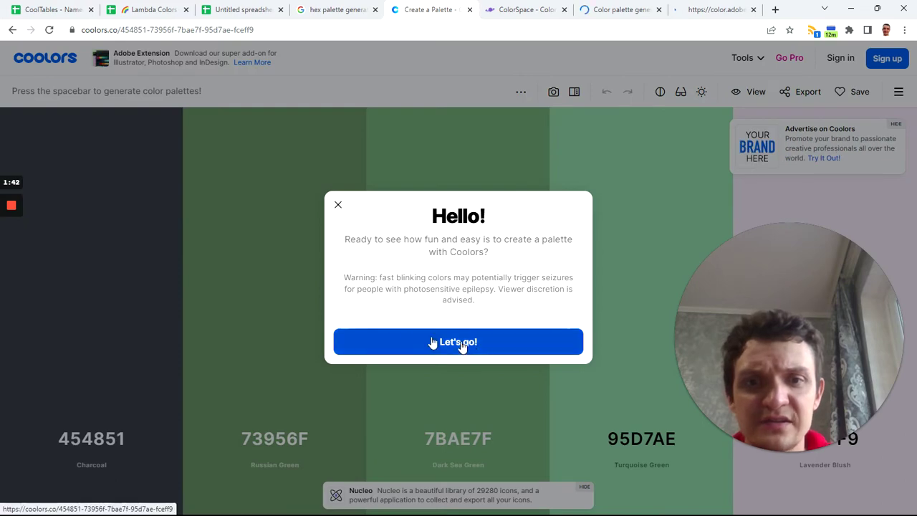
left_click(463, 344)
Step: Regenerate until a green five-colour palette appears, then select its CSV hex code line
key("space")
key("space")
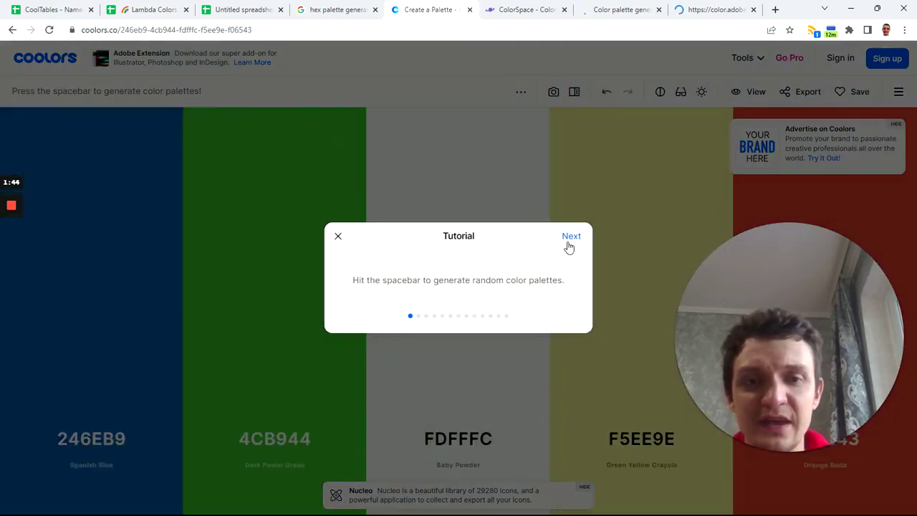
key("space")
key("space")
left_click(339, 237)
key("space")
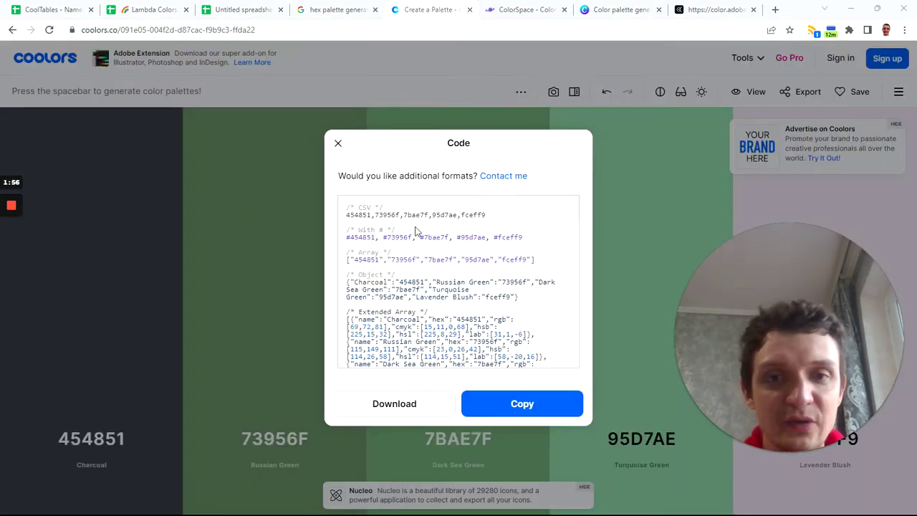
left_click_drag(489, 215, 346, 219)
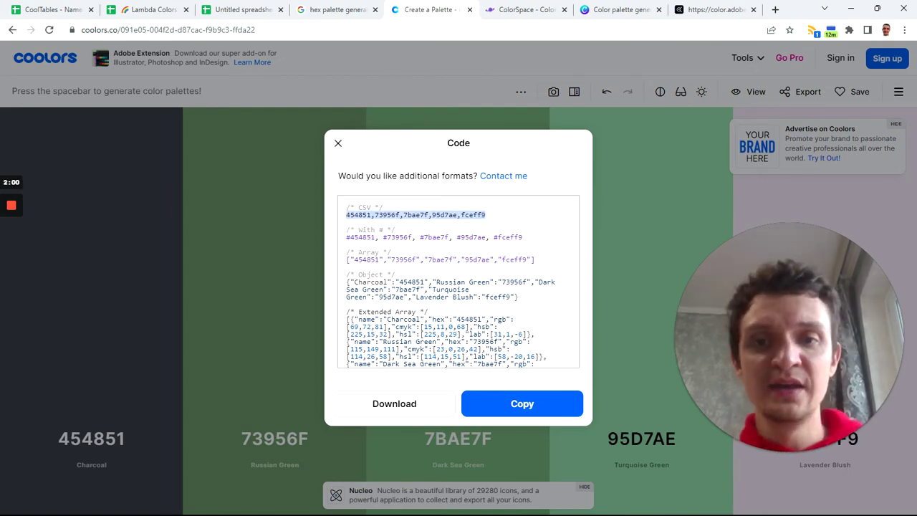
left_click(251, 9)
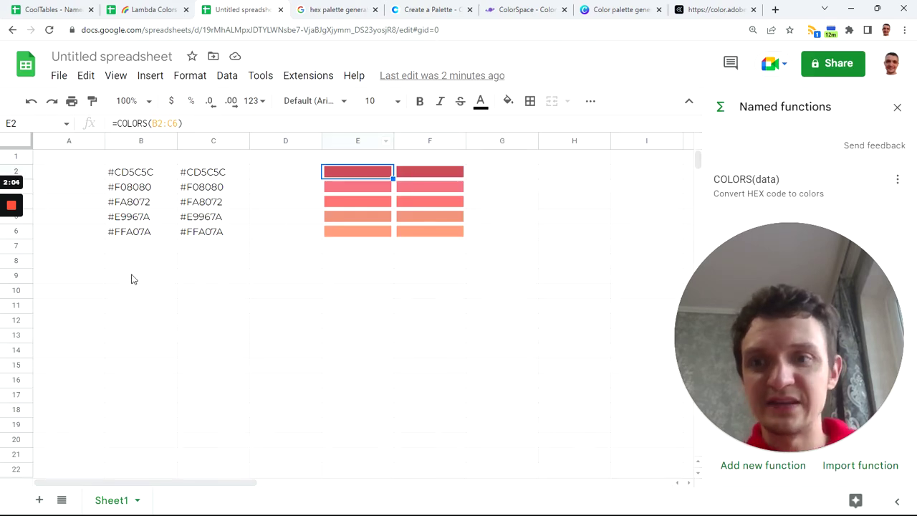
Step: Paste the codes into B9 and list them down from B11 with =TRANSPOSE(SPLIT(B9,","))
left_click(131, 278)
type("454851,73956f,7bae7f,95d7ae,fceff9")
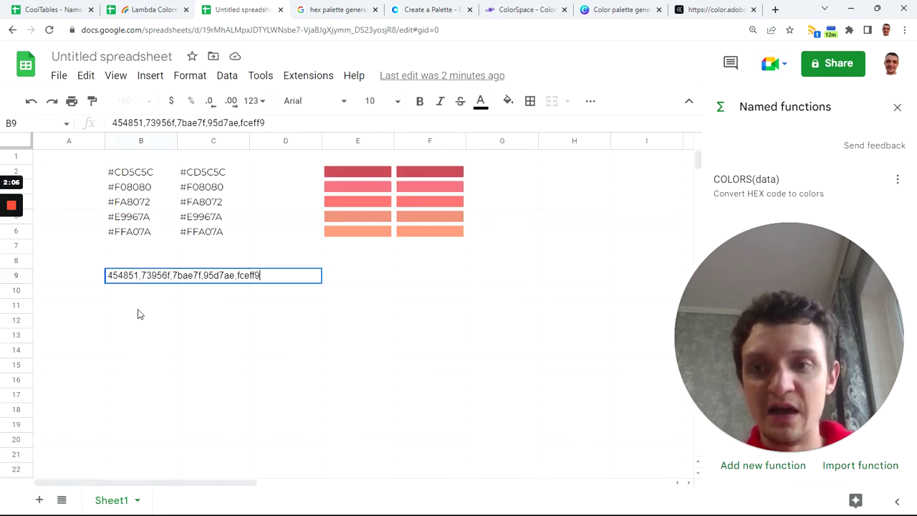
left_click(139, 308)
type("=spl")
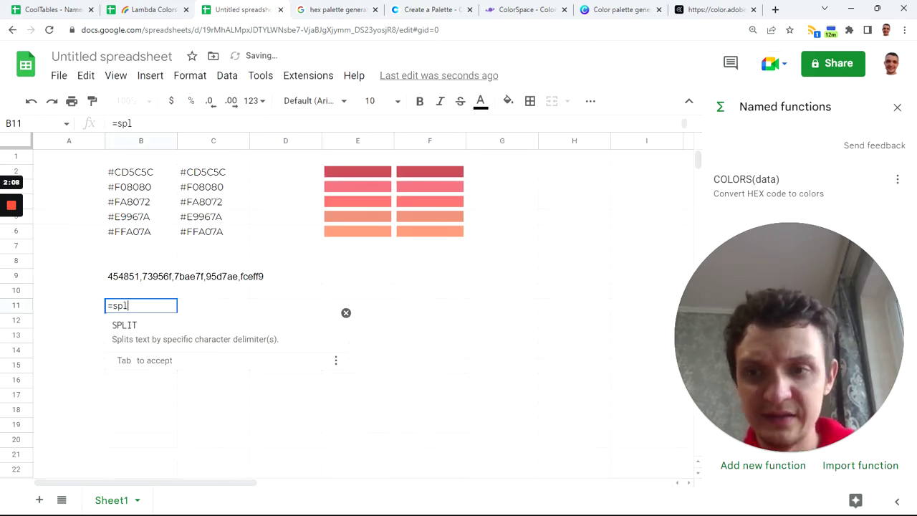
key("Tab")
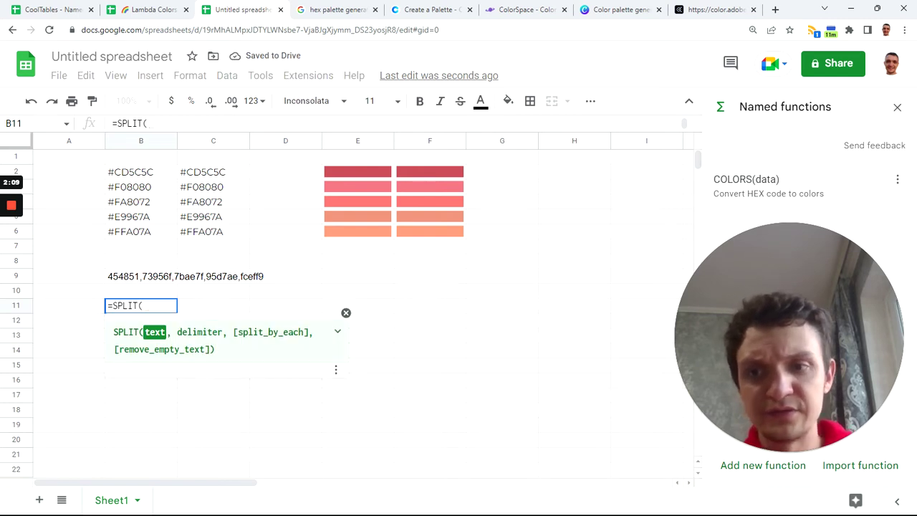
key("BackSpace")
key("BackSpace")
key("BackSpace")
type("tra")
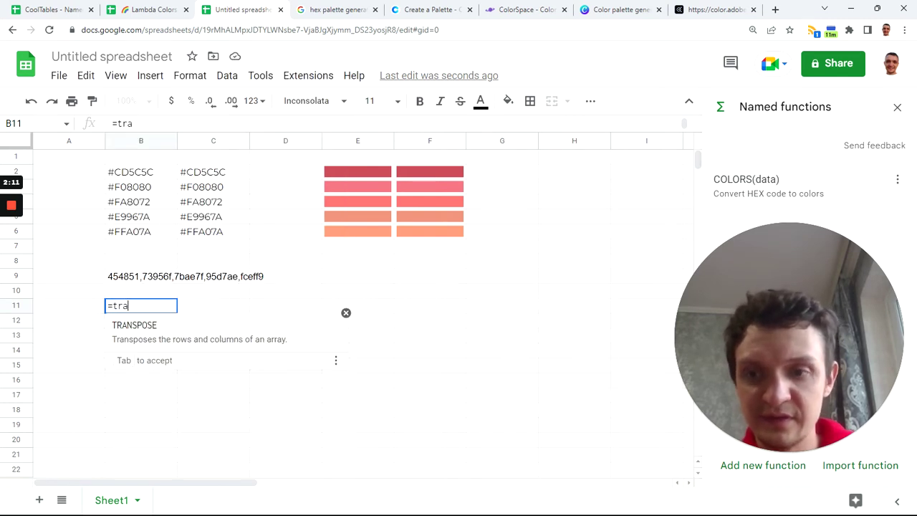
key("Tab")
type("spl")
key("Tab")
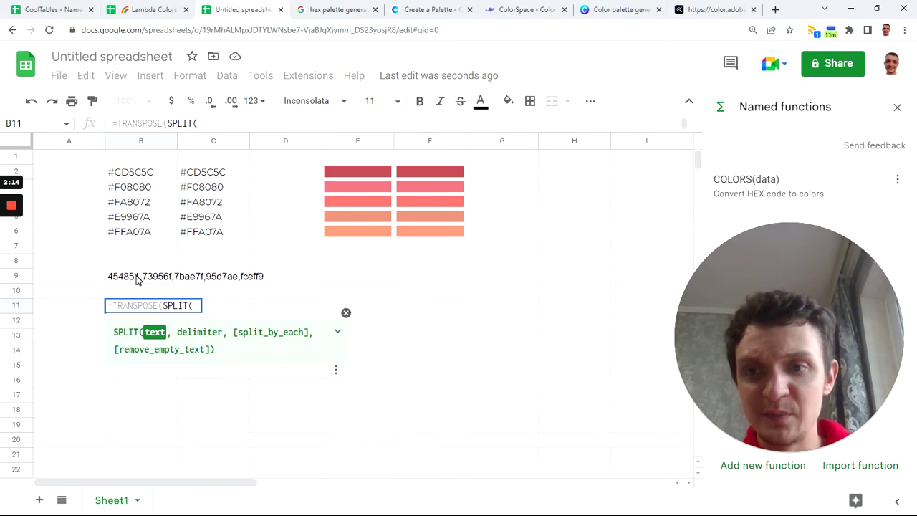
left_click(137, 280)
type(",\",")
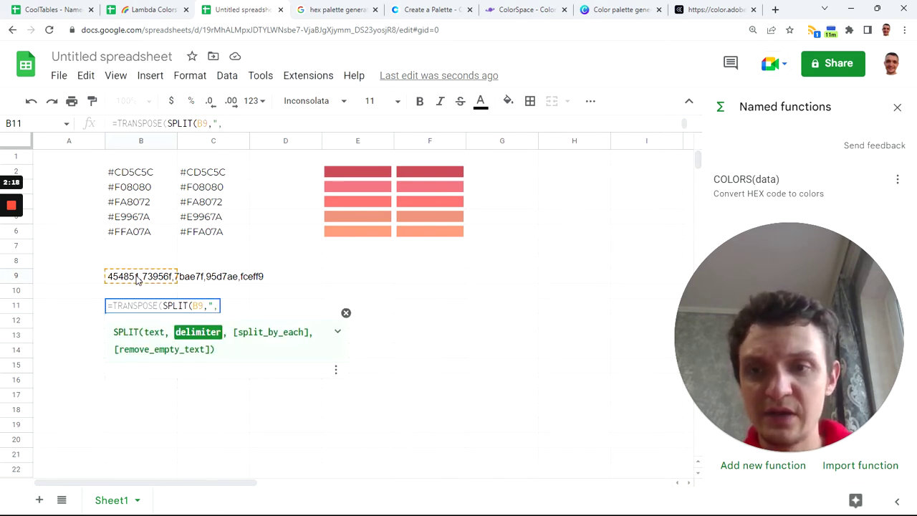
key("Return")
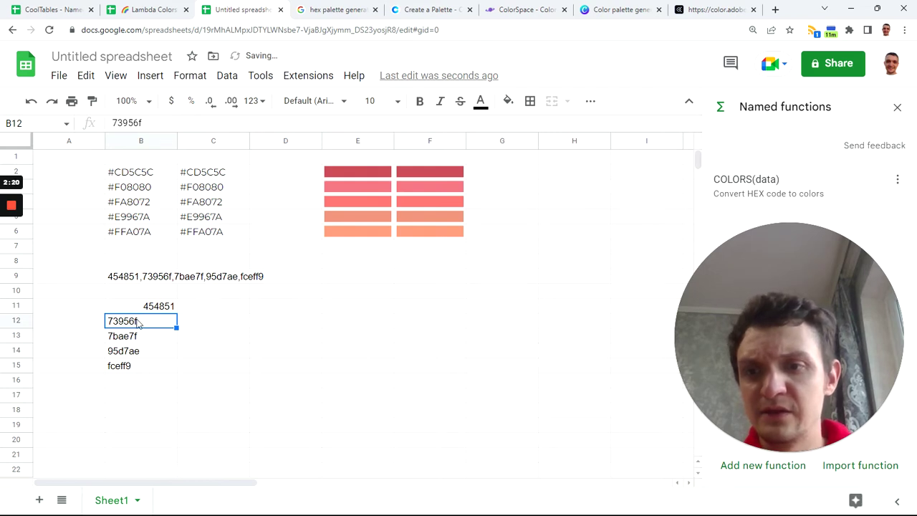
Step: Prefix each code with "#" and wrap the B11 formula in ArrayFormula to fill B11:B15
left_click(154, 308)
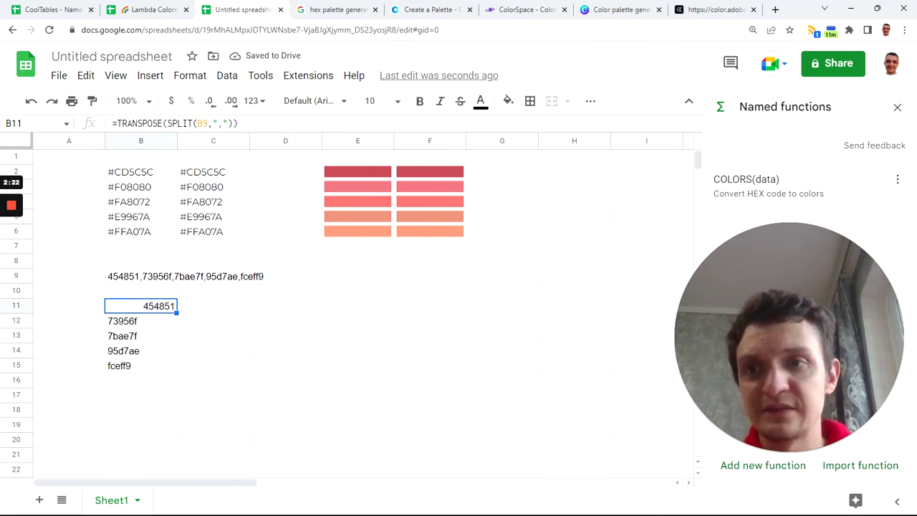
key("F2")
type("\"#\"")
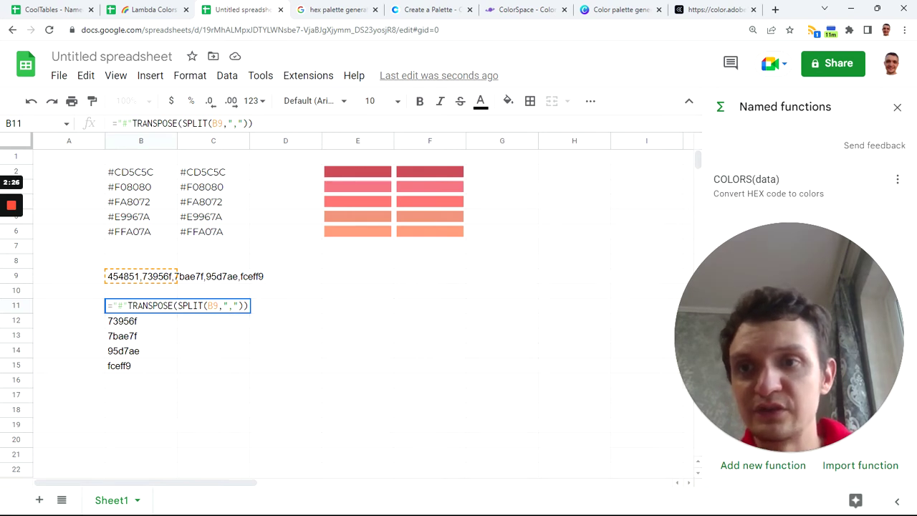
type("&")
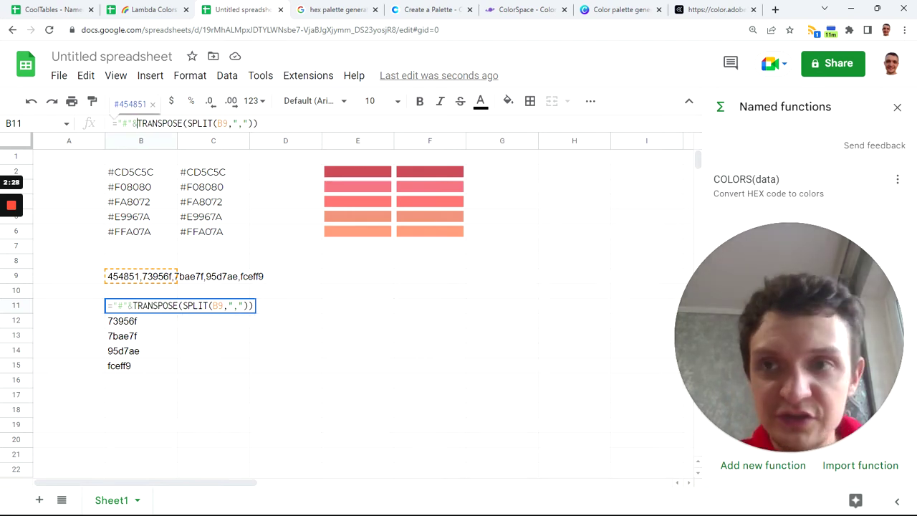
key("shift+End")
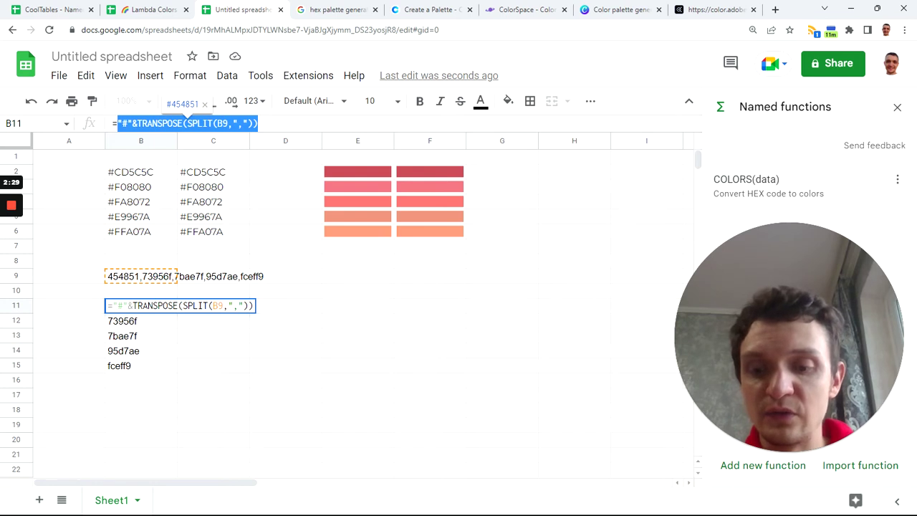
key("ctrl+shift+Return")
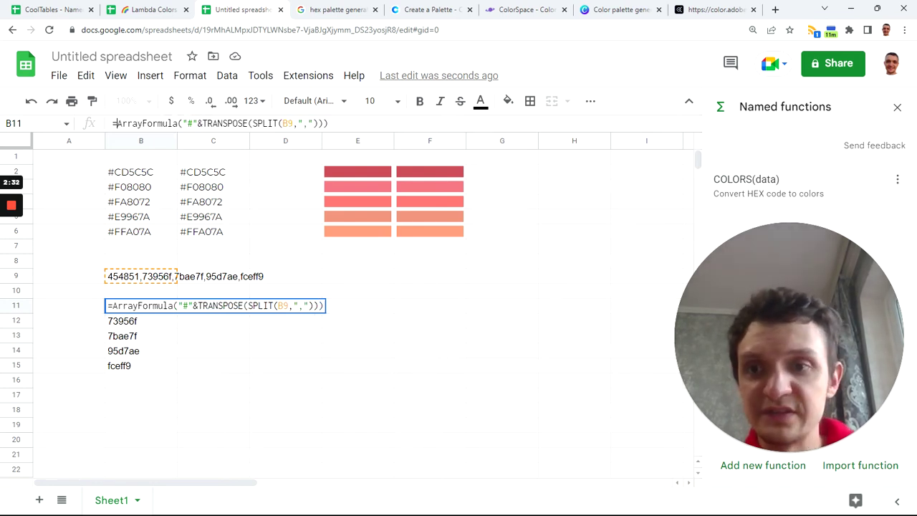
key("Return")
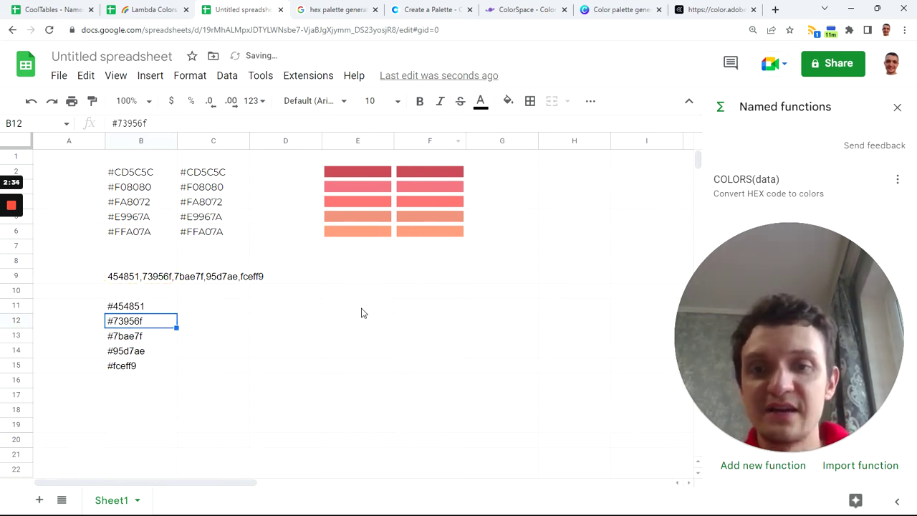
left_click(362, 325)
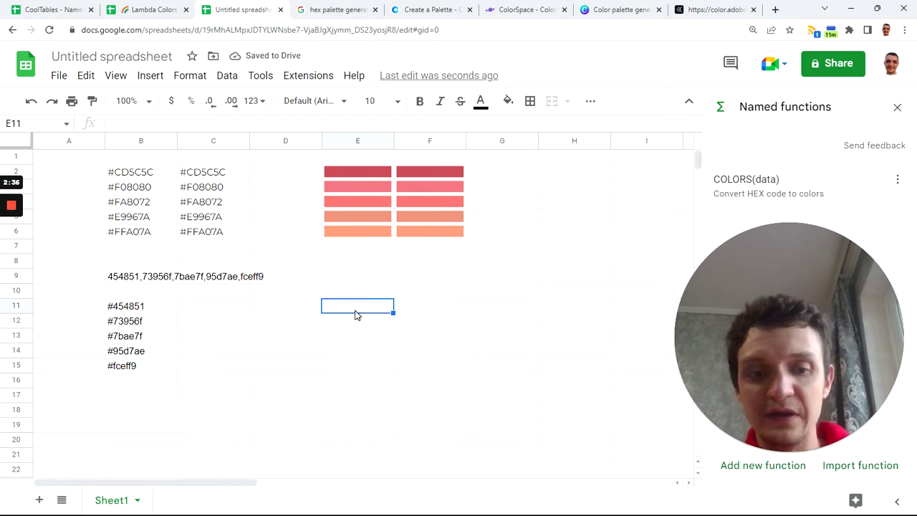
Step: Enter =COLORS(B11:B15) in E11 and select the five resulting colour bars E11:E15
type("=col")
key("Tab")
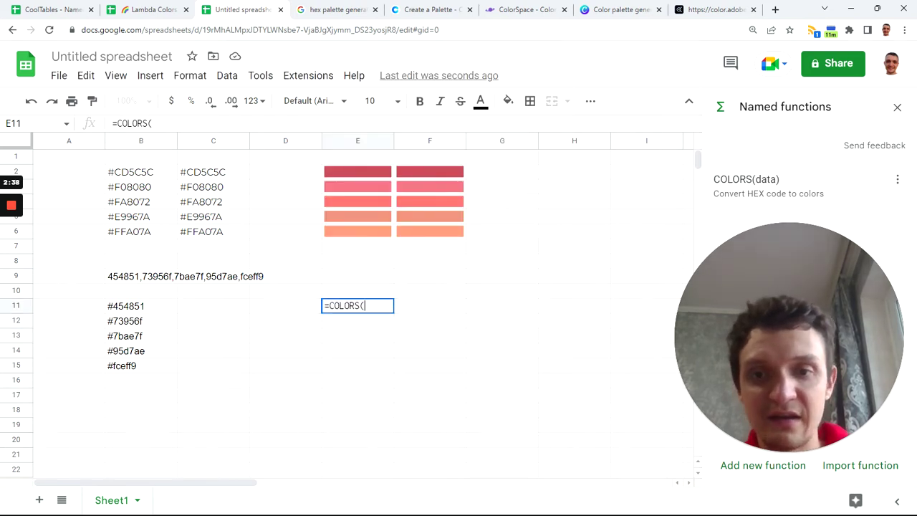
left_click_drag(158, 308, 152, 363)
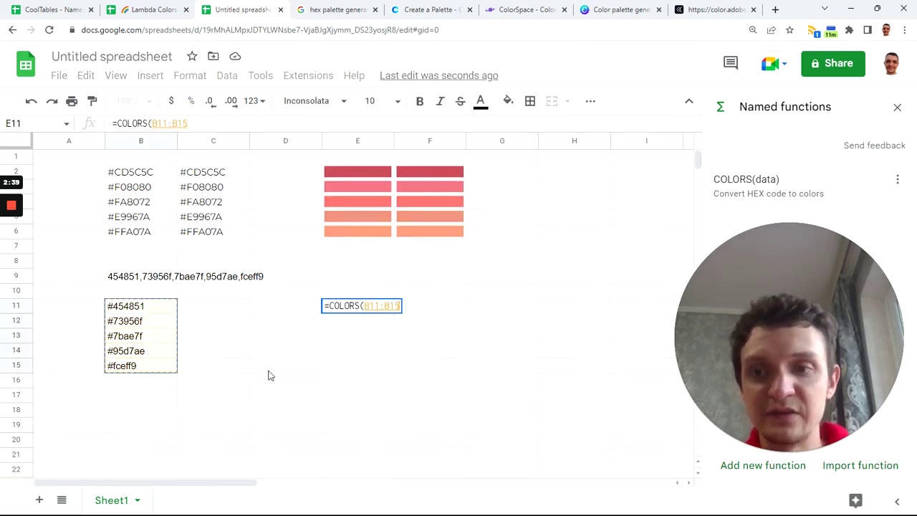
key("Tab")
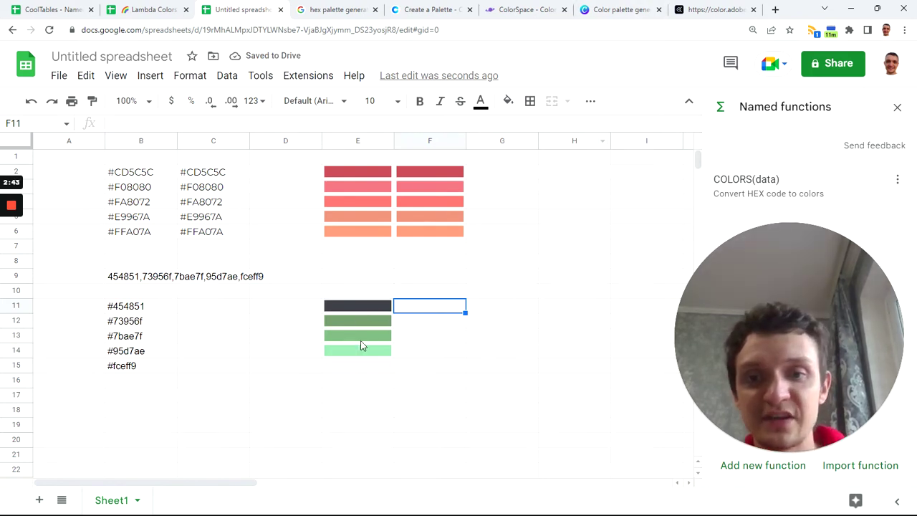
left_click_drag(358, 306, 362, 373)
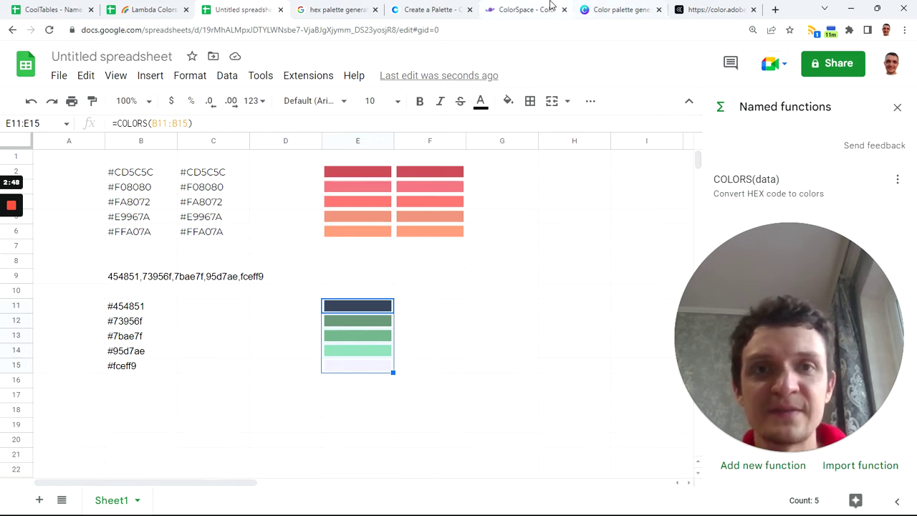
Step: Close the Coolors code and export dialogs and reload for a new palette
left_click(418, 10)
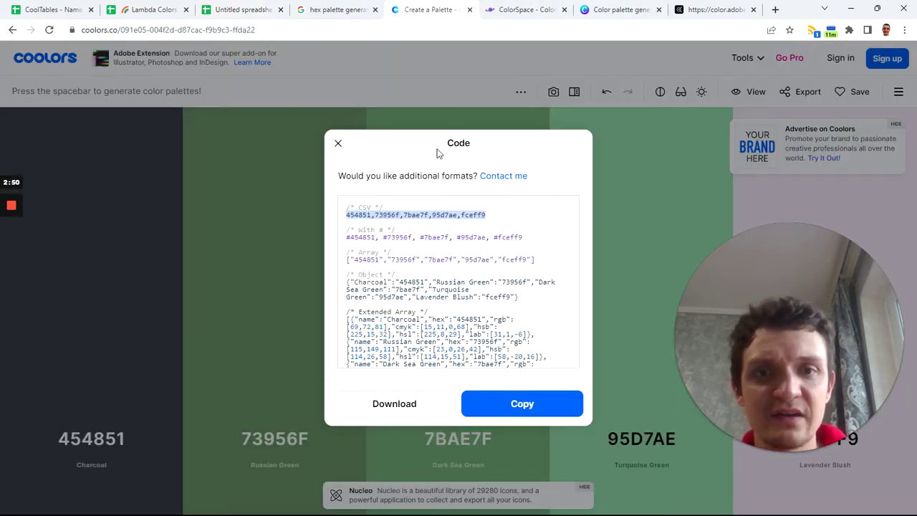
left_click(339, 146)
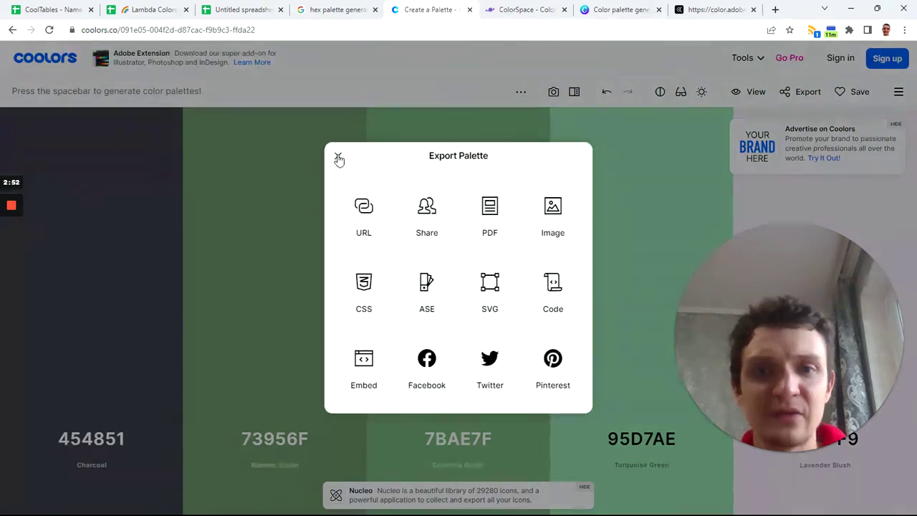
left_click(337, 159)
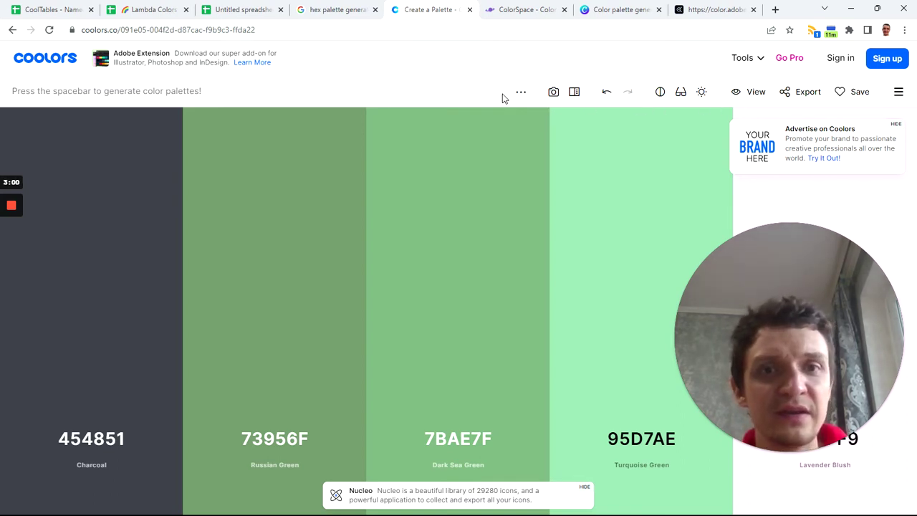
left_click(49, 32)
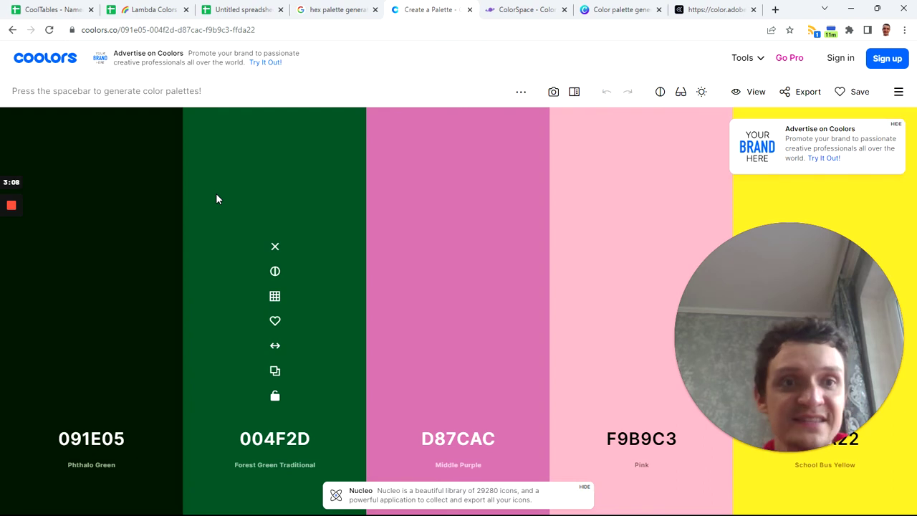
Step: Copy the new palette's '#'-prefixed hex list from Export > Code
left_click(793, 93)
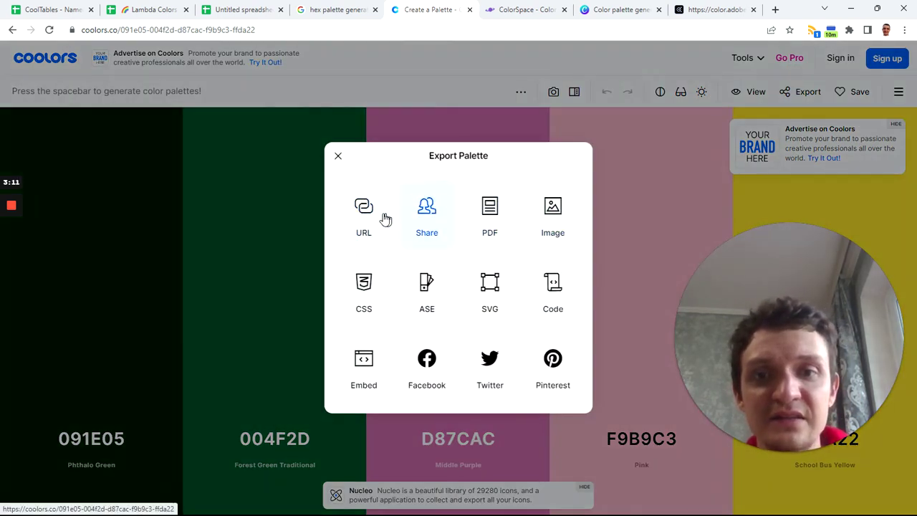
left_click(554, 287)
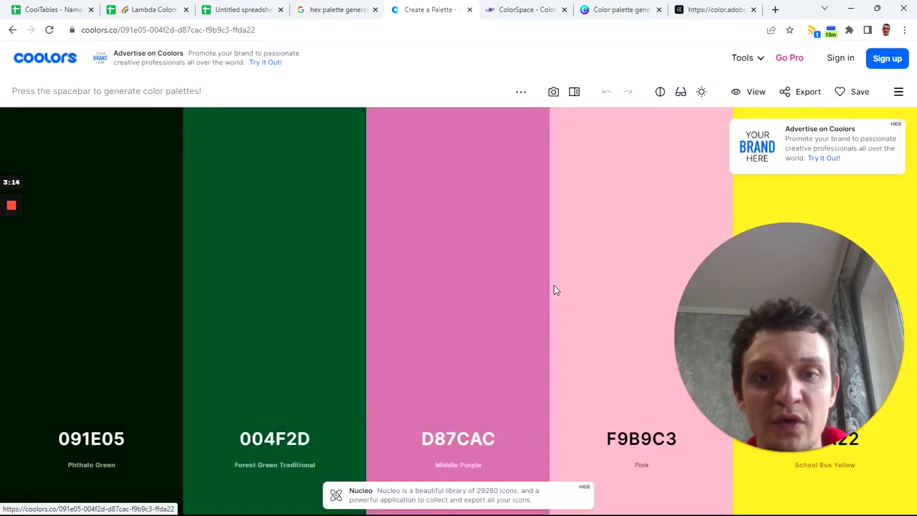
left_click_drag(524, 238, 350, 238)
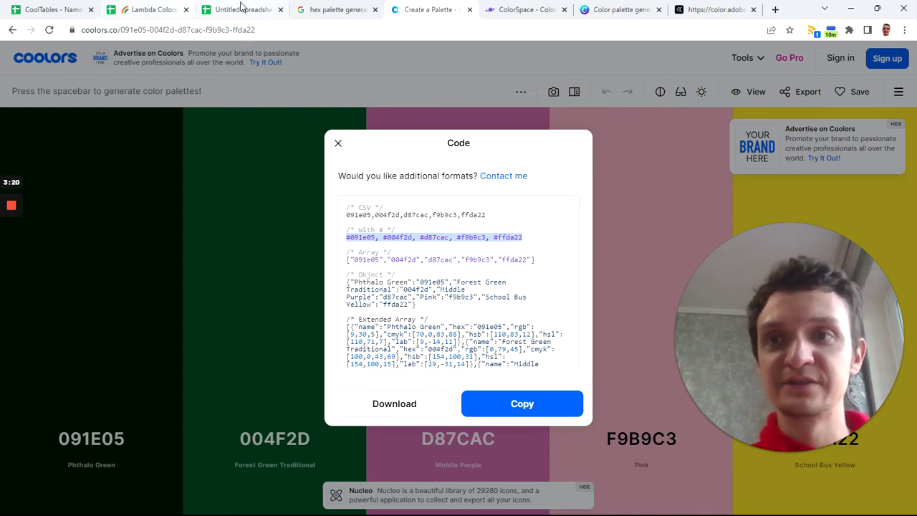
left_click(241, 10)
left_click(129, 283)
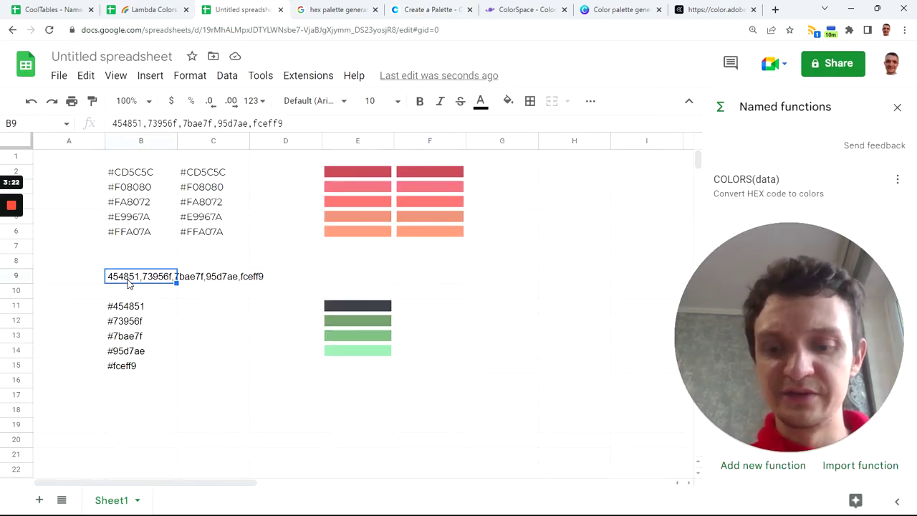
Step: Paste the new codes into B9, drop the "#"& prefix and split B11 on ", "
key("ctrl+v")
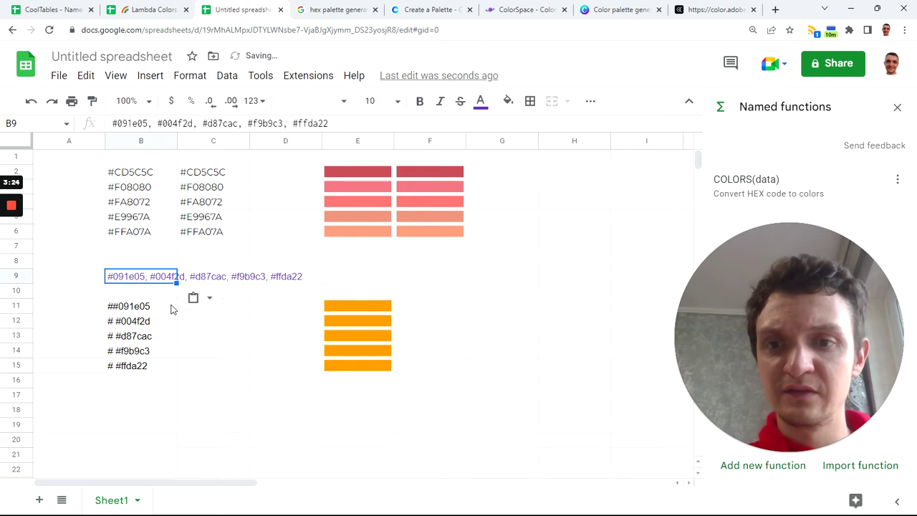
left_click(133, 308)
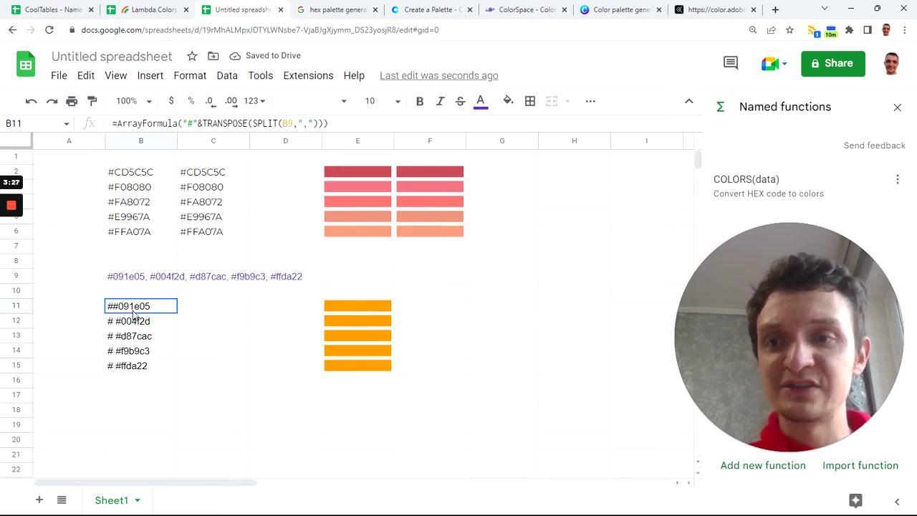
double_click(190, 123)
key("BackSpace")
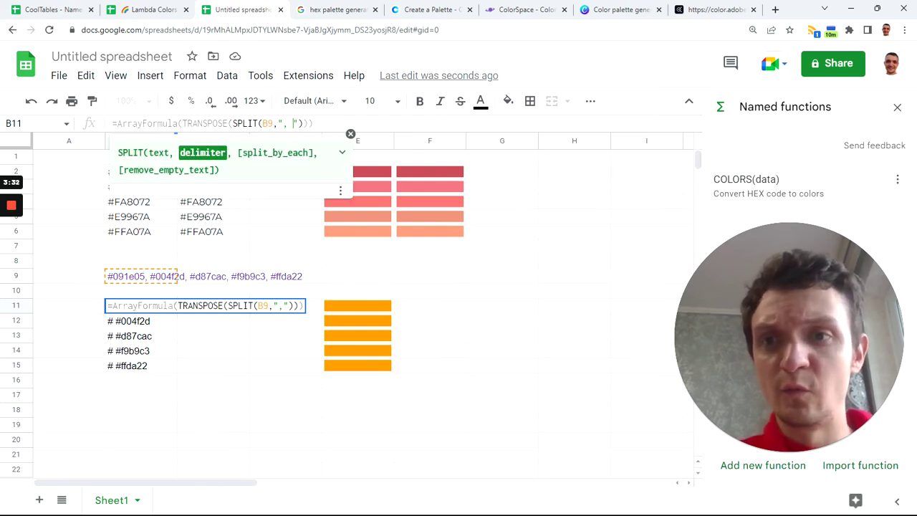
left_click_drag(187, 124, 131, 123)
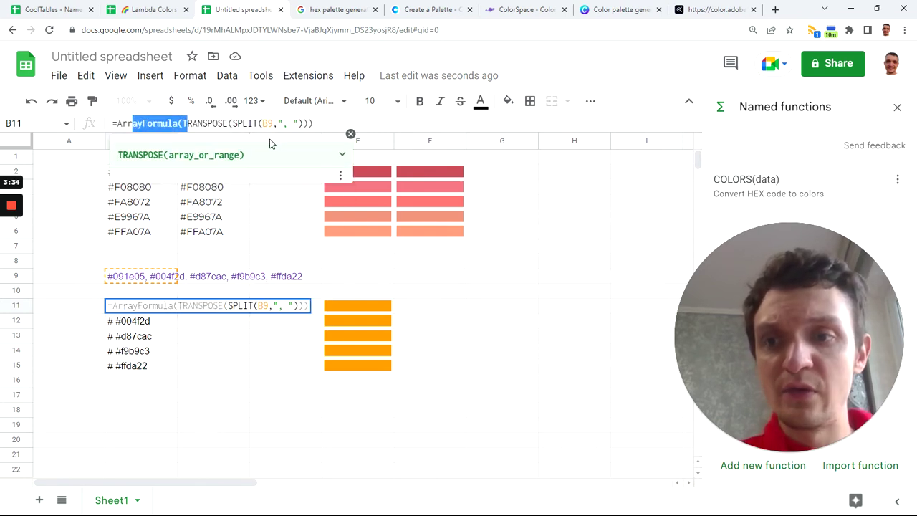
key("Tab")
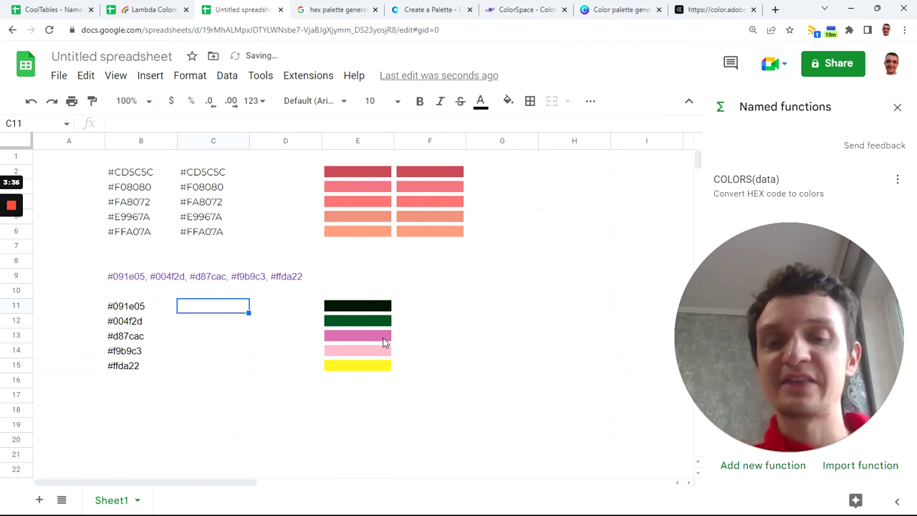
key("Right")
key("Right")
left_click(379, 367, "shift")
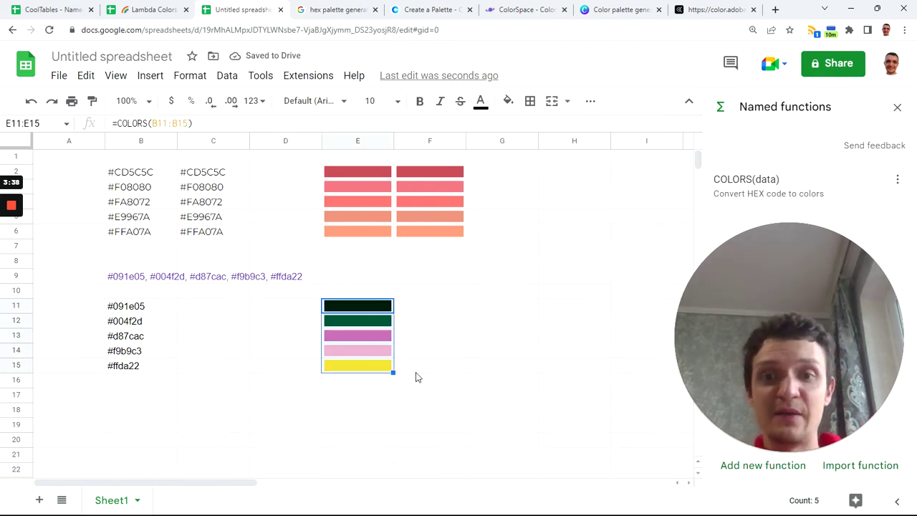
Step: Close the Code and Export Palette dialogs to show the green, pink and yellow palette
left_click(424, 9)
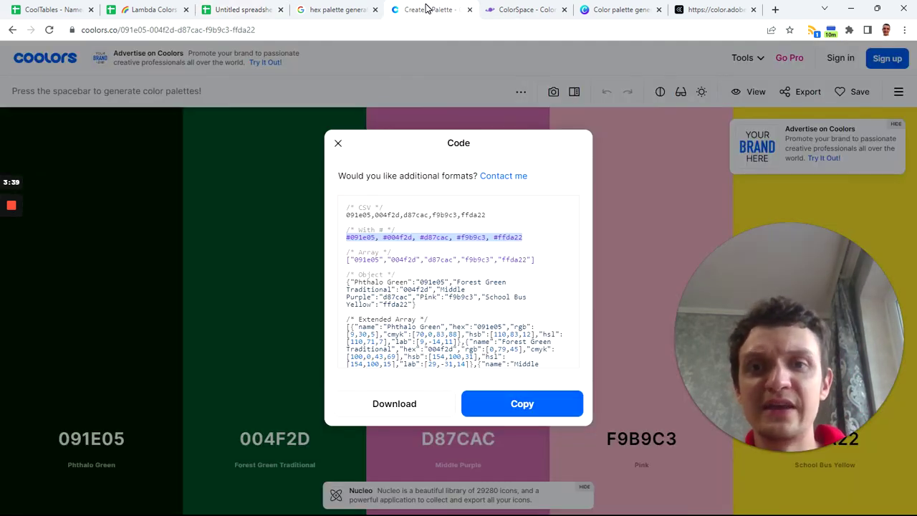
left_click(339, 145)
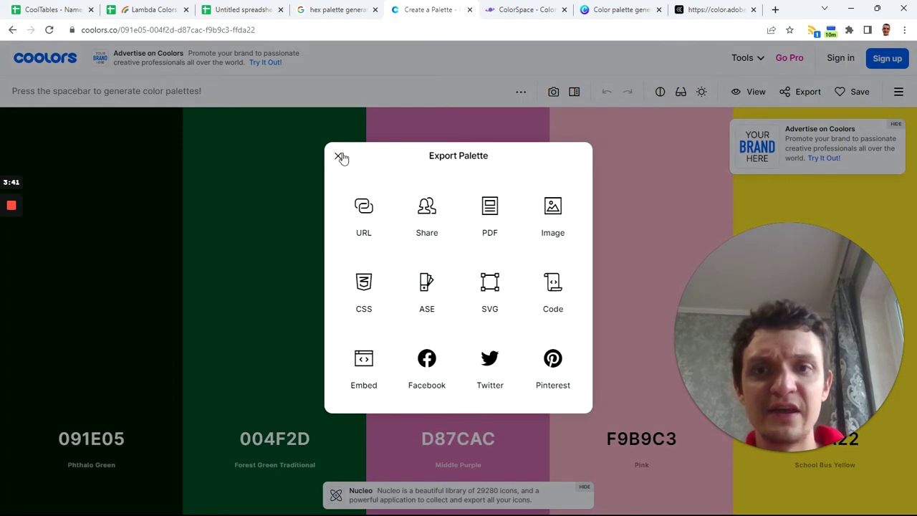
left_click(340, 156)
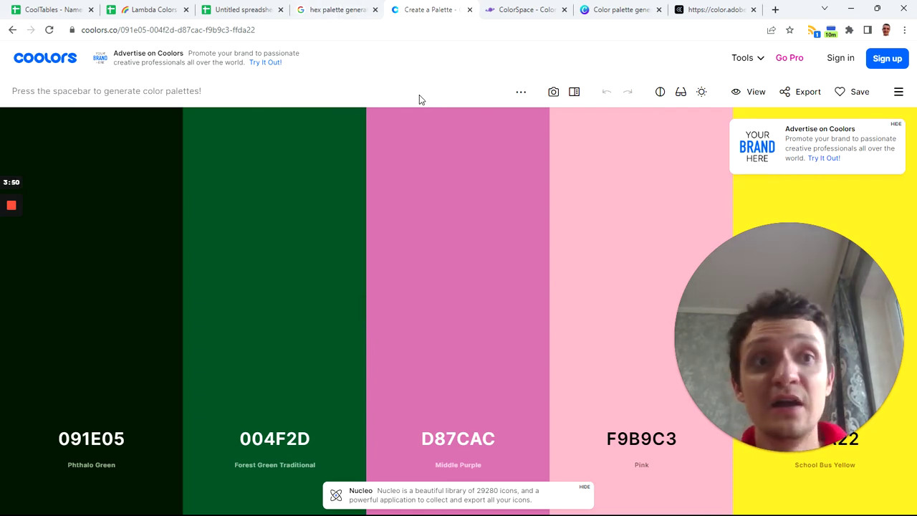
Step: Glance over the ColorSpace, Canva, Adobe Color and Coolors palette sites, then return to the spreadsheet
left_click(504, 22)
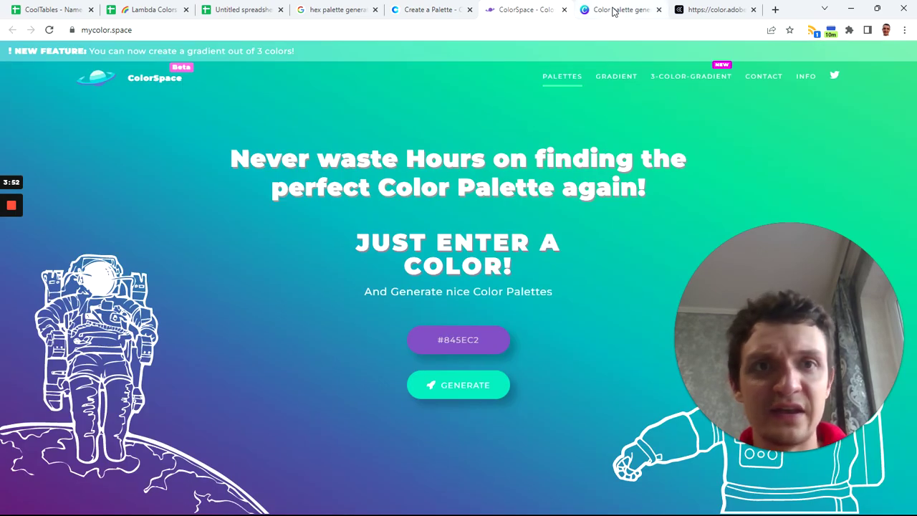
left_click(615, 10)
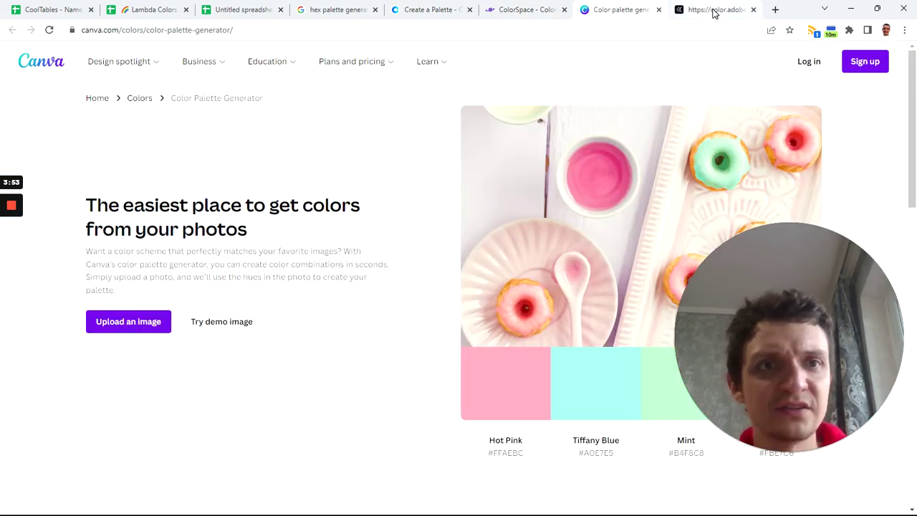
left_click(713, 11)
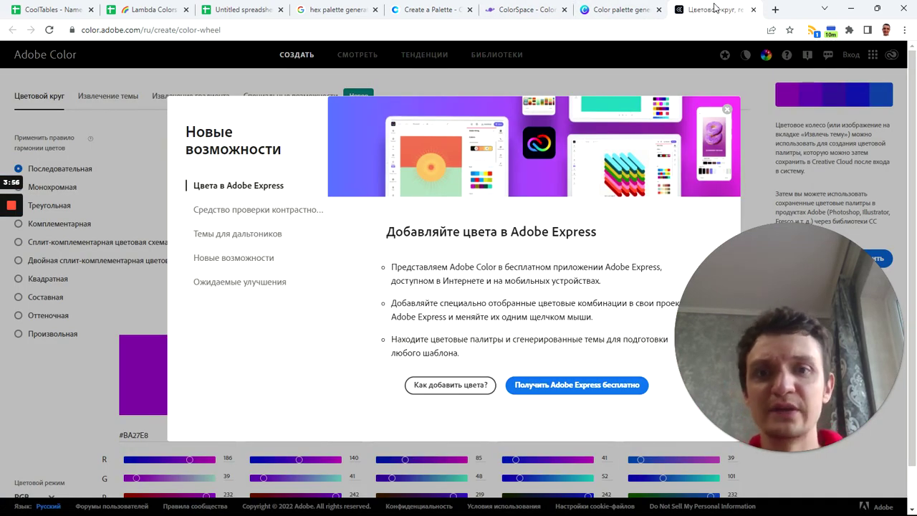
left_click(418, 10)
left_click(229, 10)
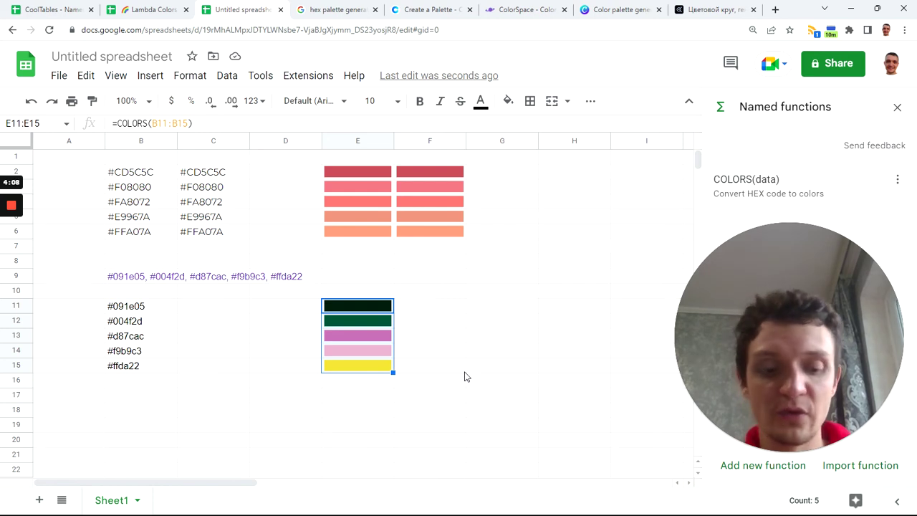
Step: Enter eml1 in F11 and fill the series down to F15 as eml1–eml5
left_click(432, 316)
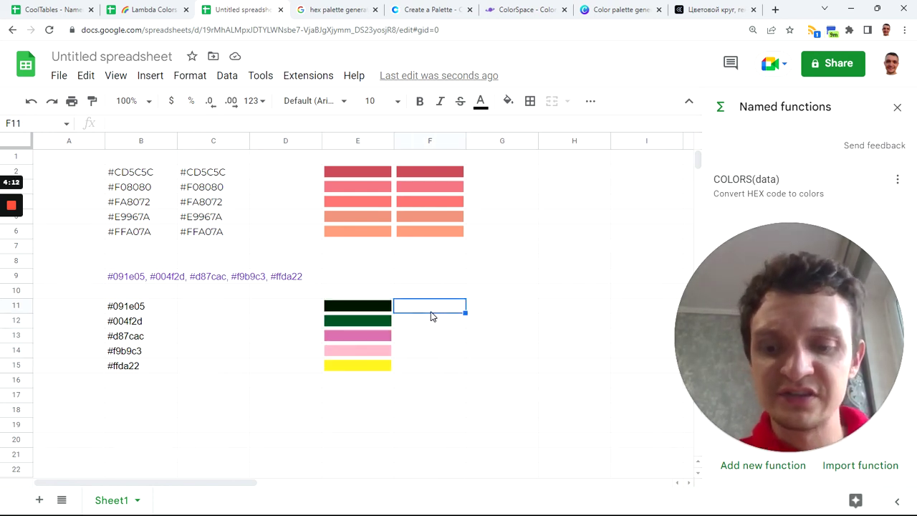
type("em")
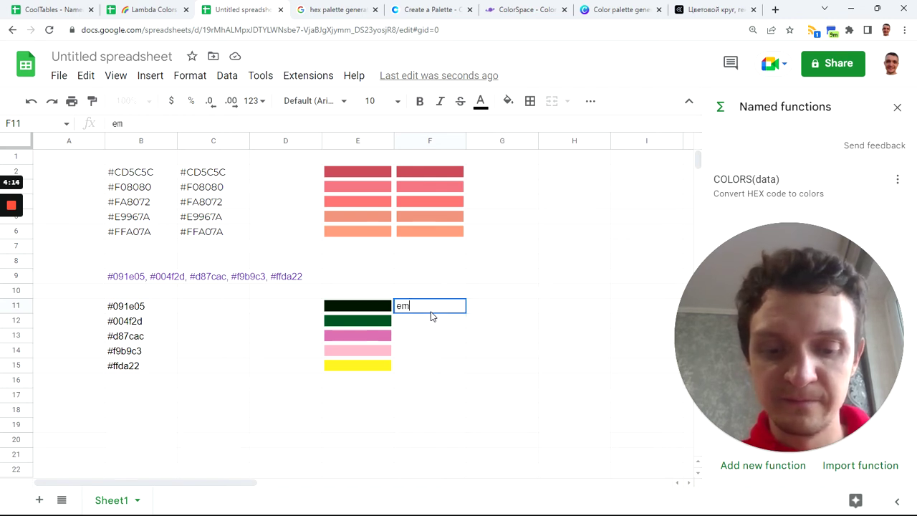
type("l1")
key("Return")
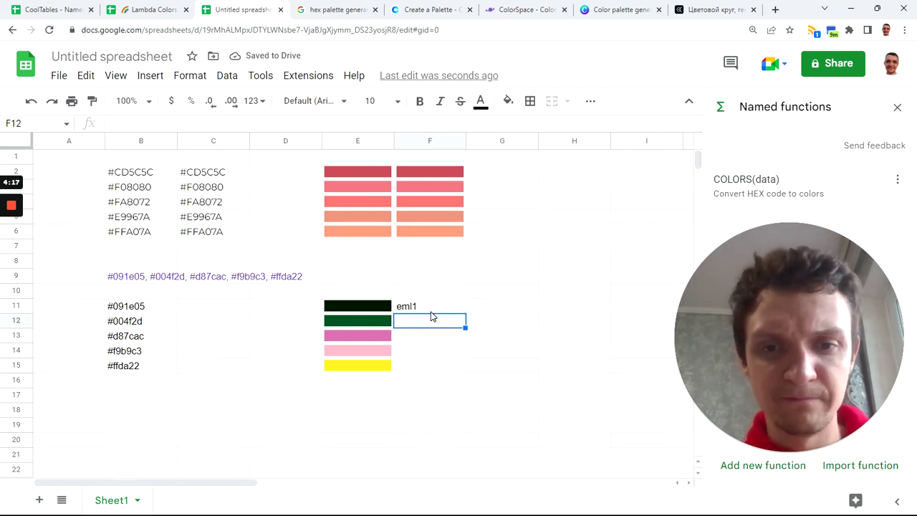
left_click(445, 311)
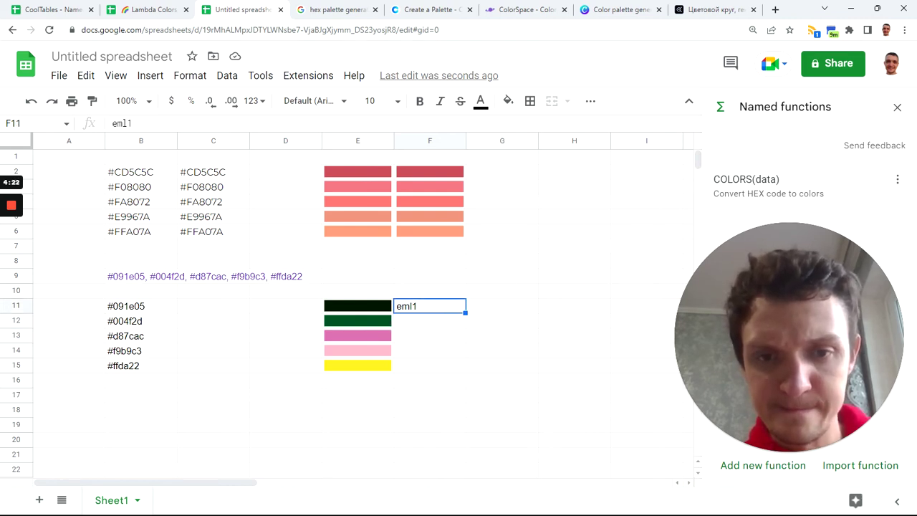
left_click_drag(466, 313, 459, 369)
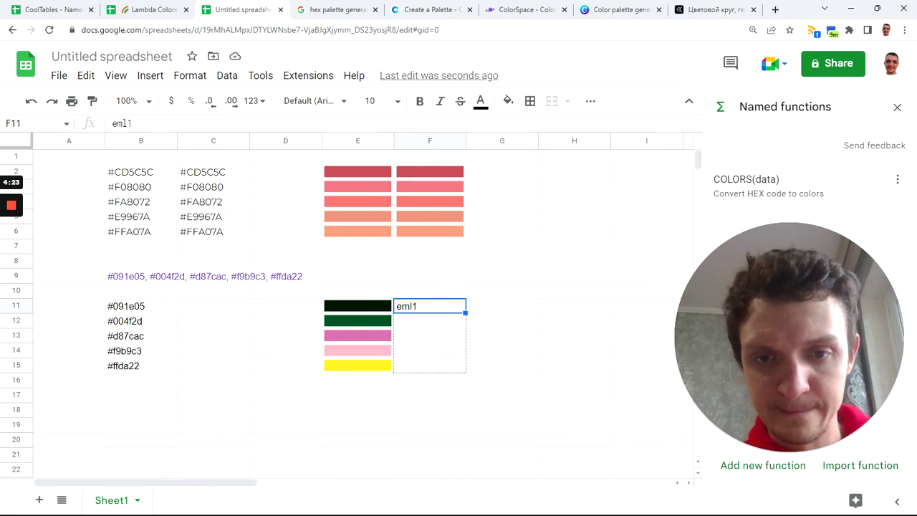
Step: Enter the lookup label eml1 in H11
left_click(563, 313)
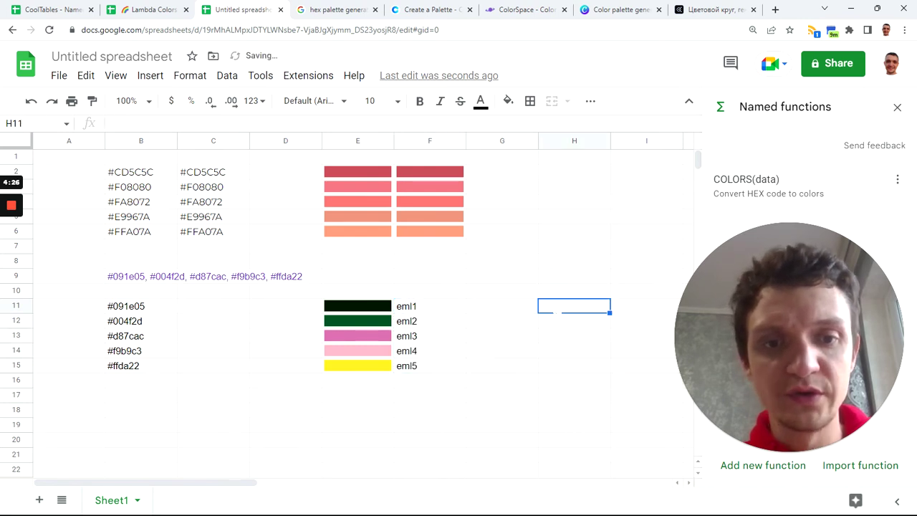
type("eml1")
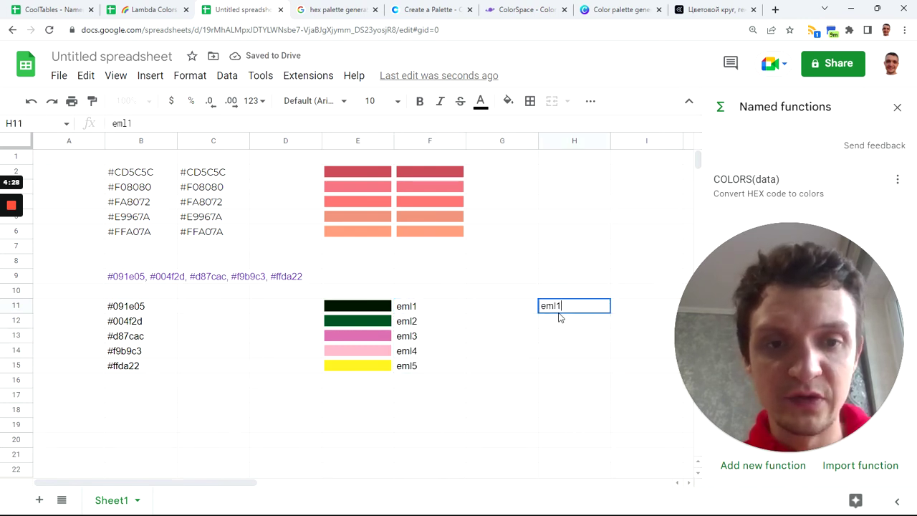
key("Tab")
Step: In I11, enter =VLOOKUP(H11,{F11:F15,E11:E15},2) to return eml1's colour bar
type("=")
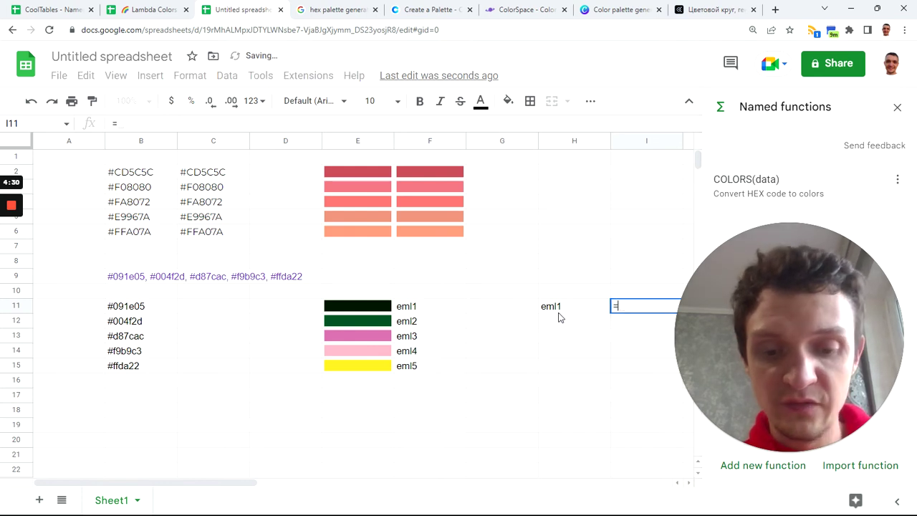
type("vl")
key("Tab")
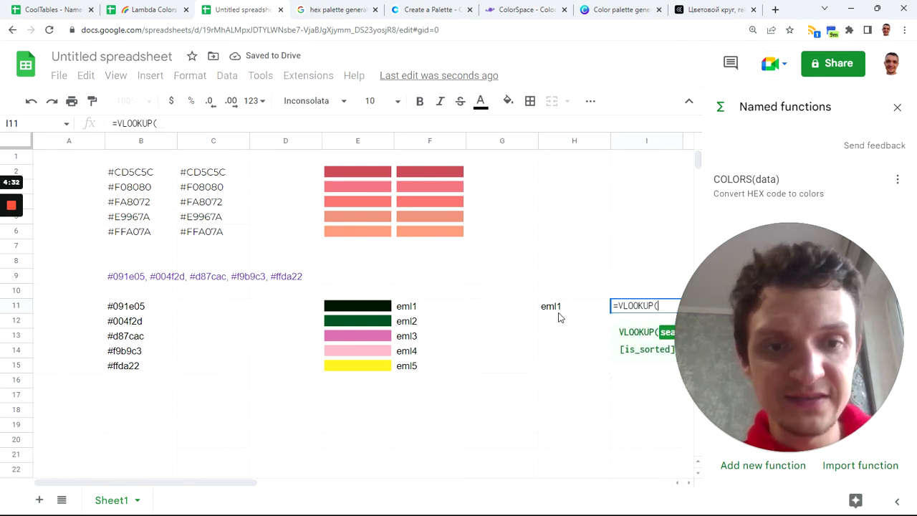
left_click(555, 307)
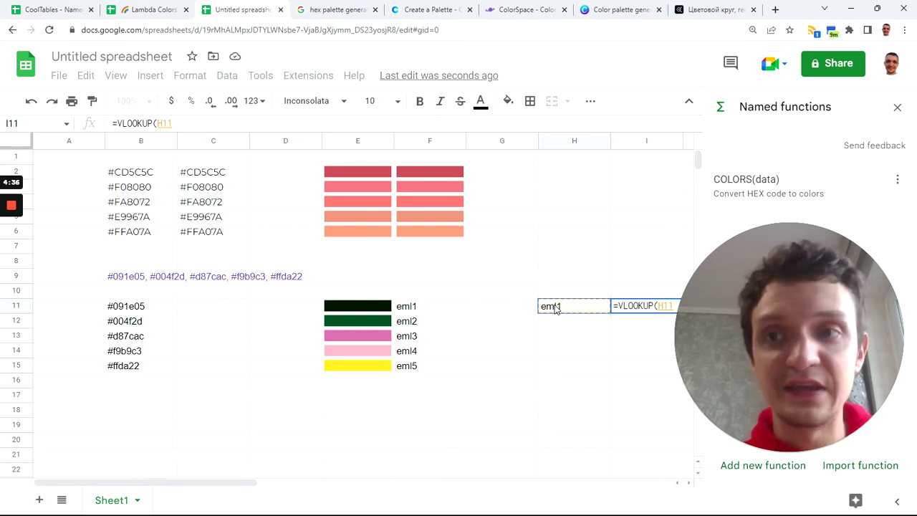
type(",{")
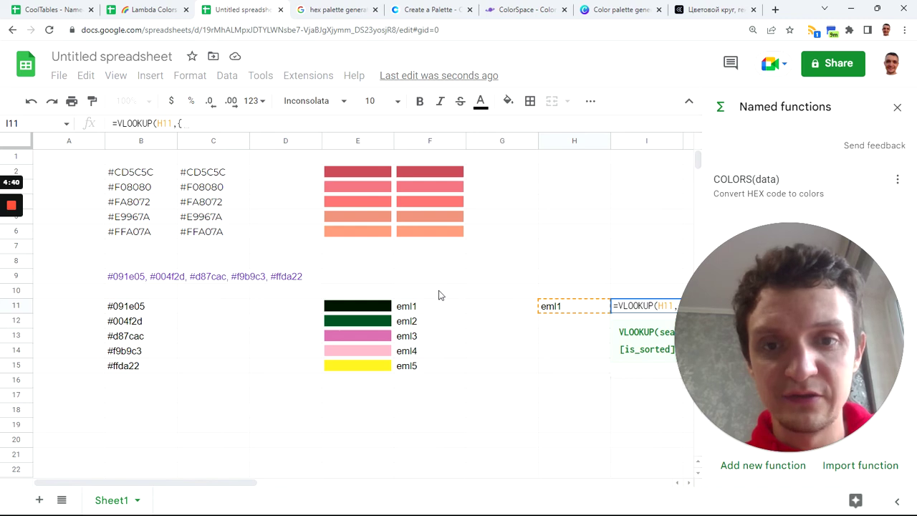
left_click(431, 309)
left_click(430, 372, "shift")
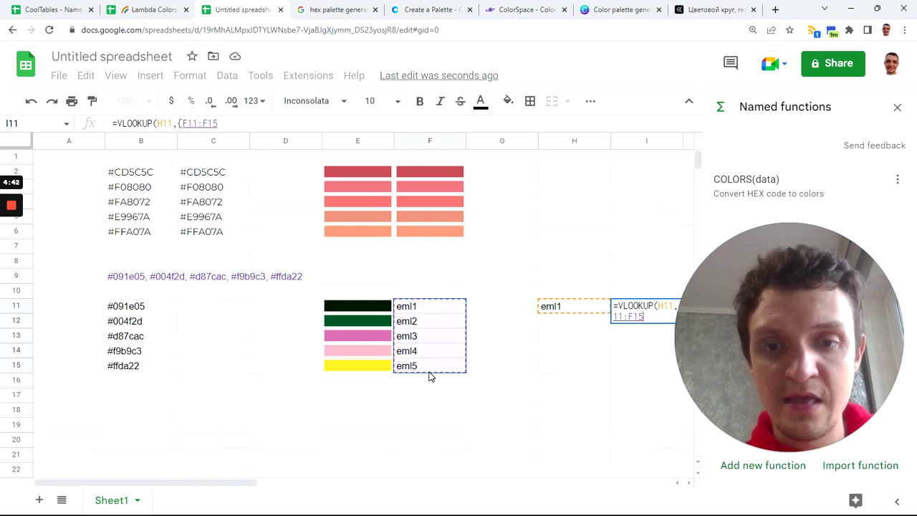
type(",")
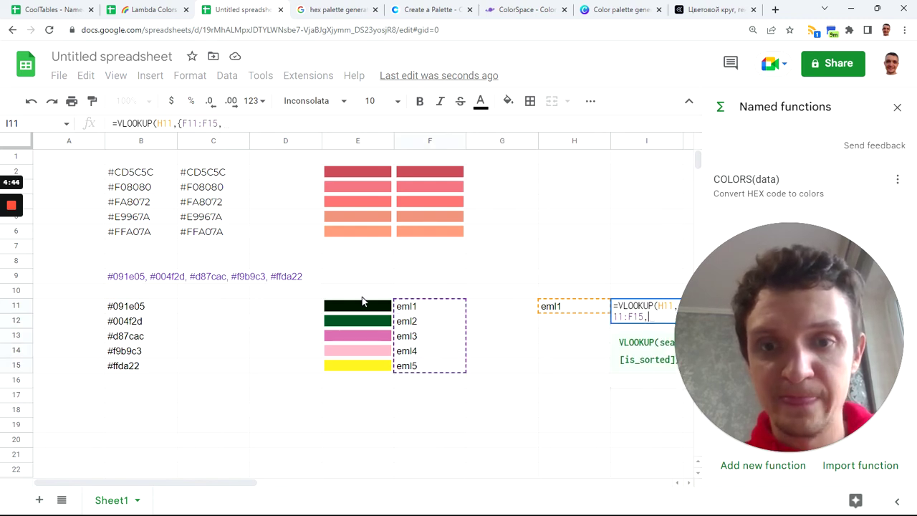
left_click(364, 308)
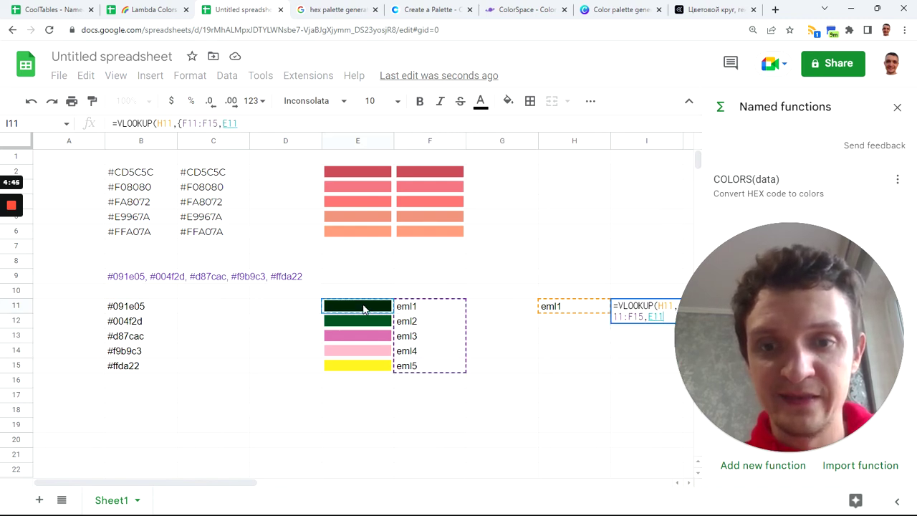
left_click(351, 369, "shift")
type("},2,")
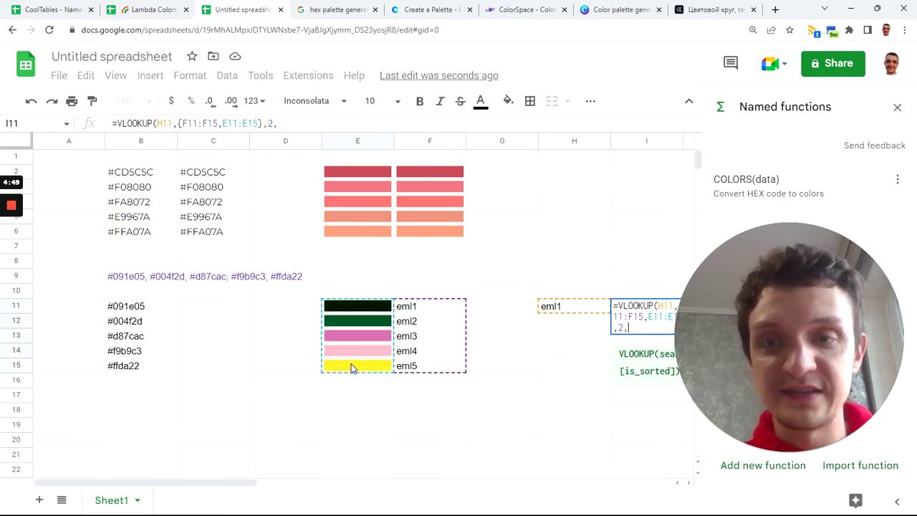
key("Return")
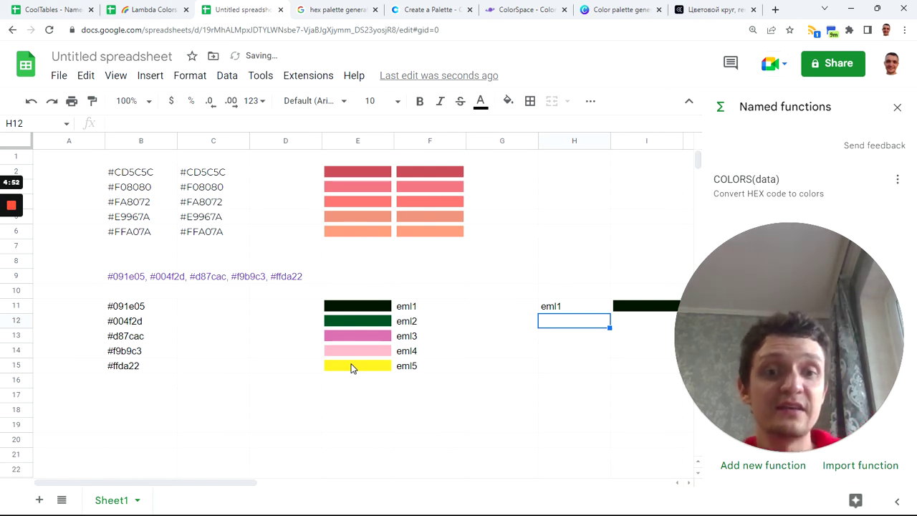
Step: Change the H11 lookup label from eml1 to eml3
left_click(573, 308)
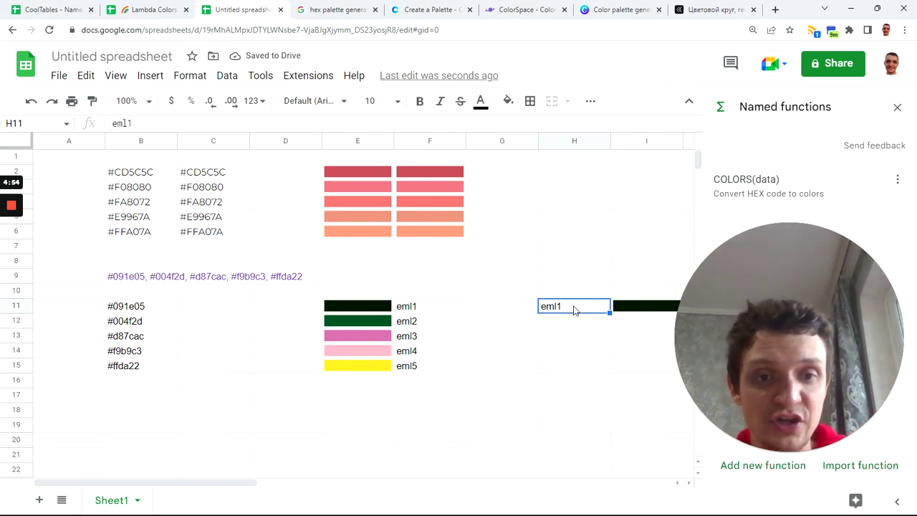
key("Return")
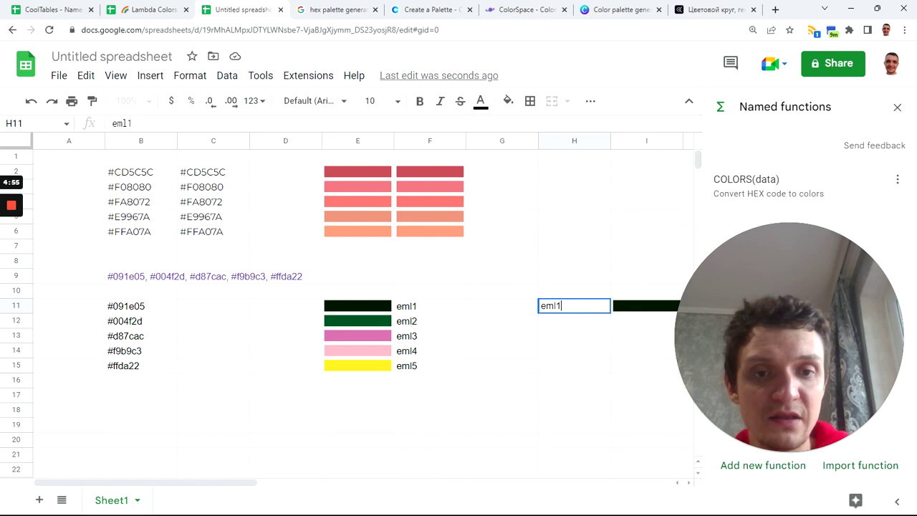
key("BackSpace")
type("3")
key("Return")
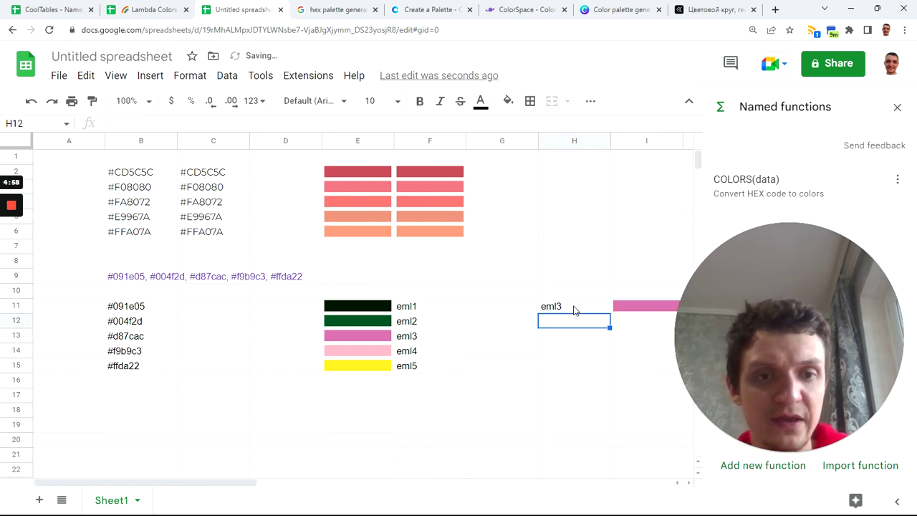
Step: Compare the pink bar in E13 with its eml3 label in F13, then select E12
left_click(380, 340)
left_click(427, 339)
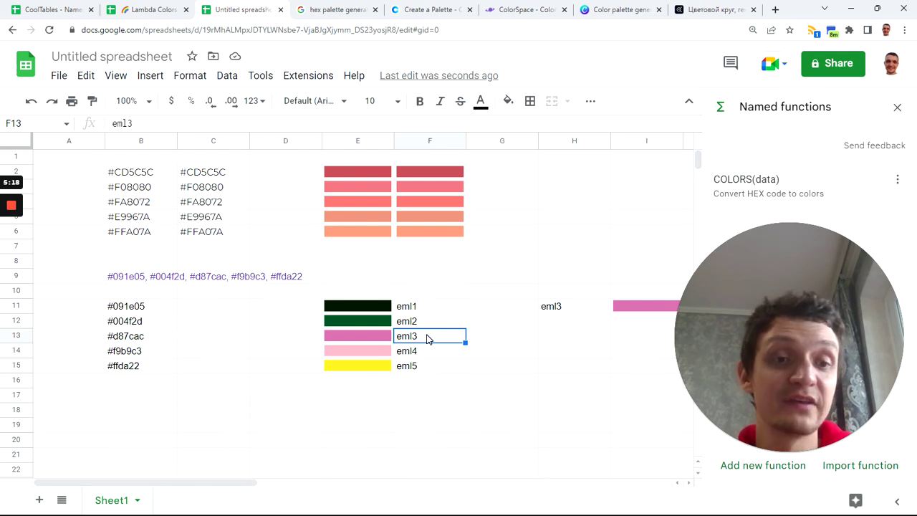
left_click(366, 326)
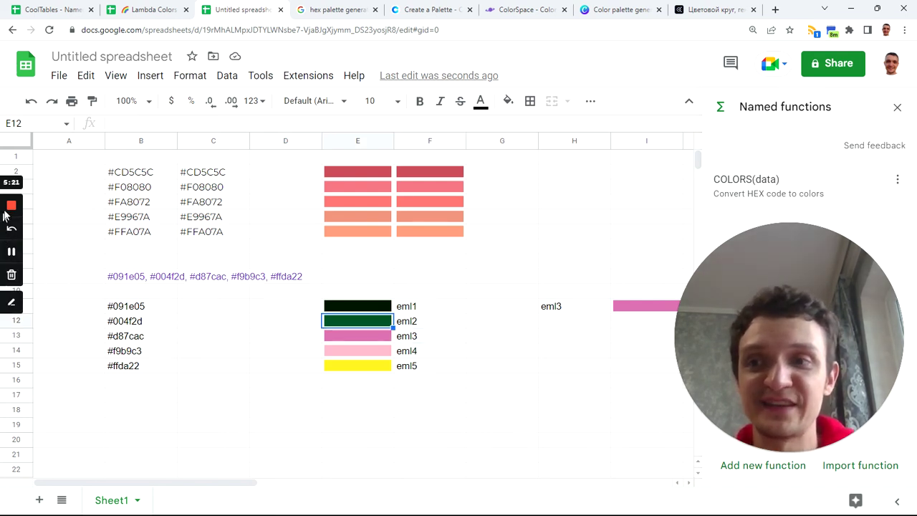